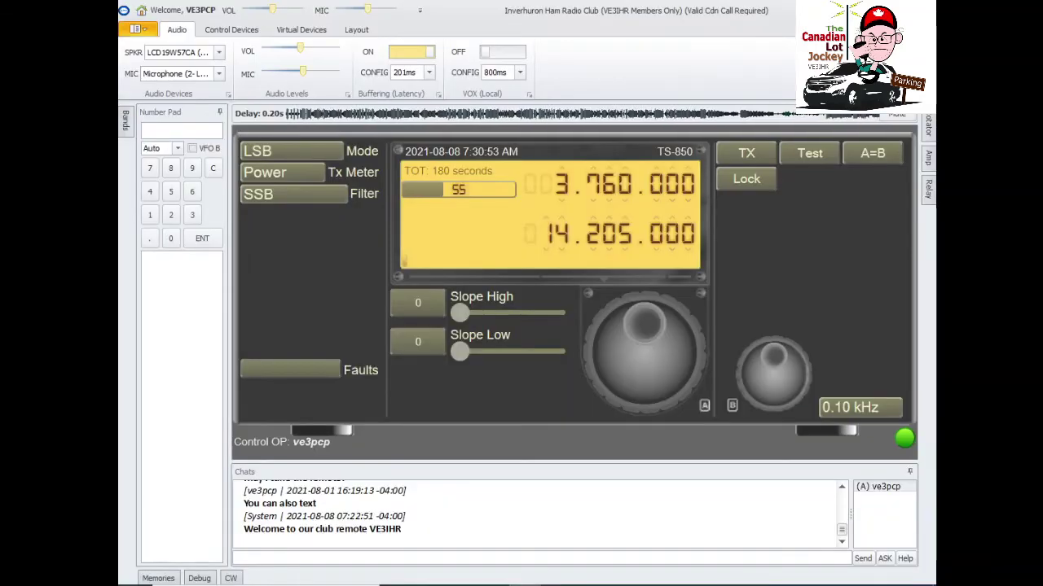
- Make a short test transmission on 3.760.000 LSB and return the radio to receive
key("space")
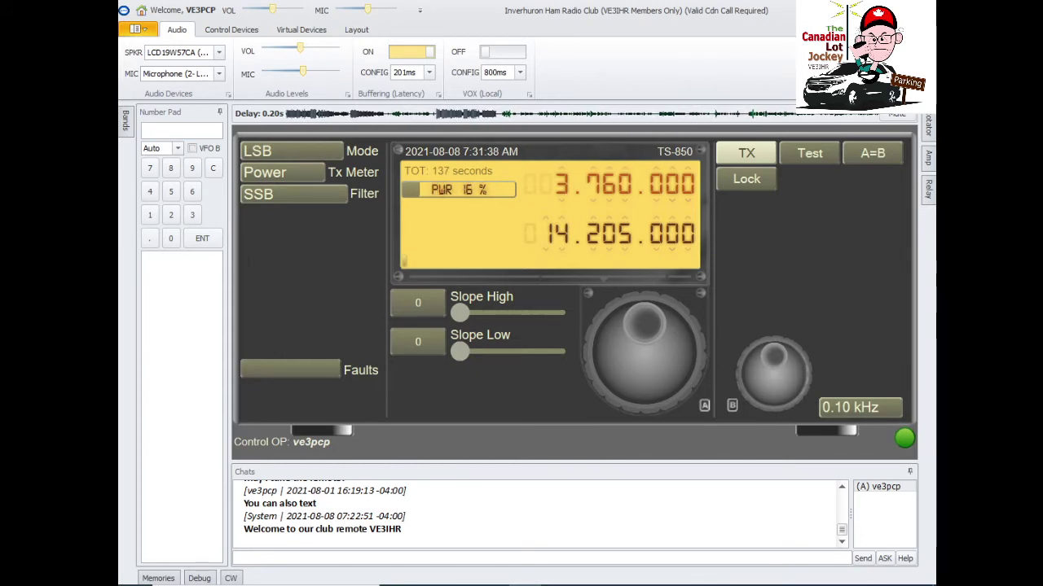
key("space")
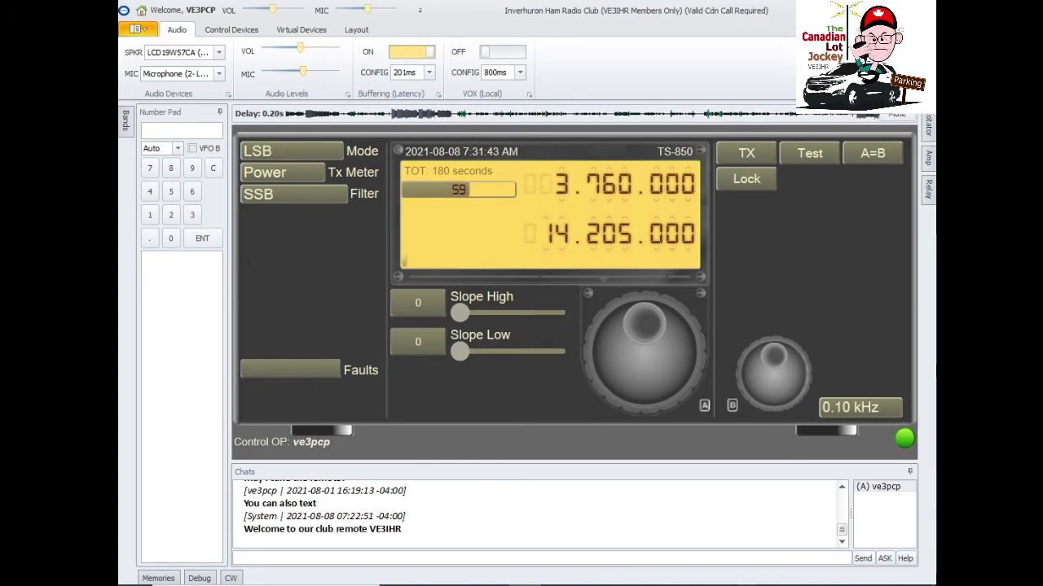
- In PC Equalizer Free, raise the gains to 7.5 at 31 Hz, 5.2 at 62 Hz, 5.2 at 1k and 7.1 at 2k
left_click(746, 584)
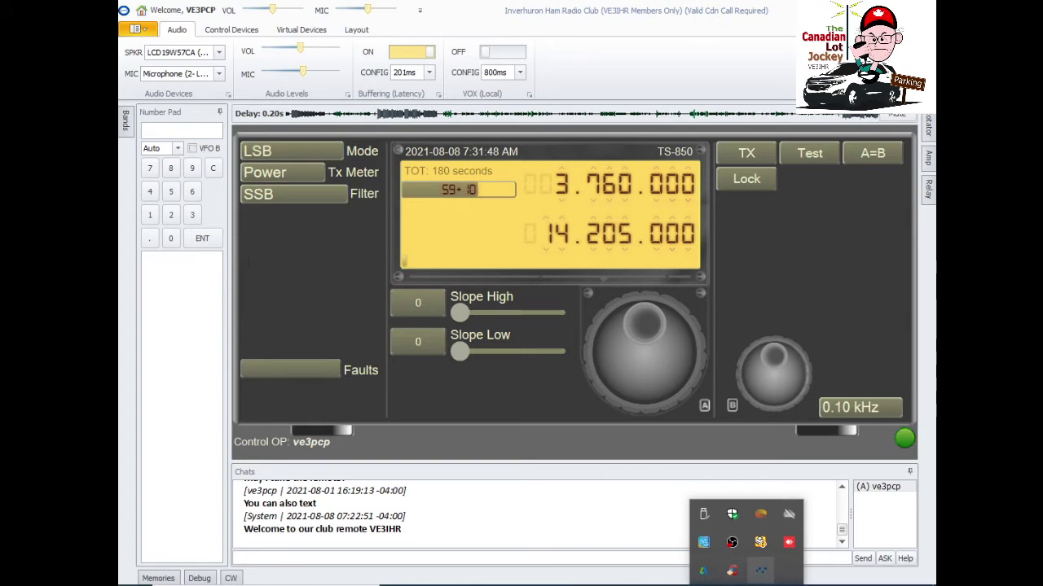
left_click(760, 542)
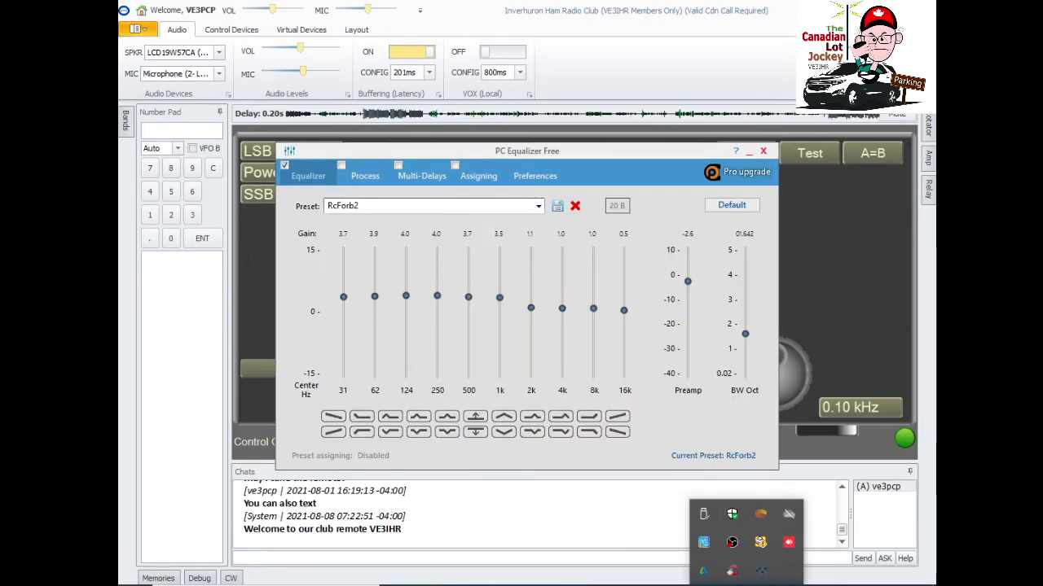
left_click_drag(527, 150, 505, 238)
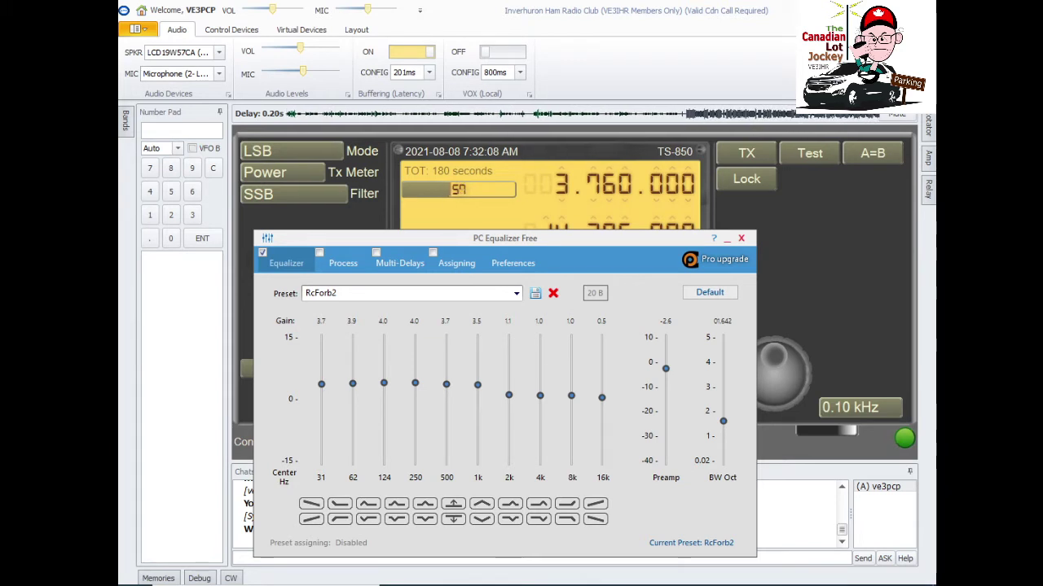
left_click_drag(477, 384, 477, 378)
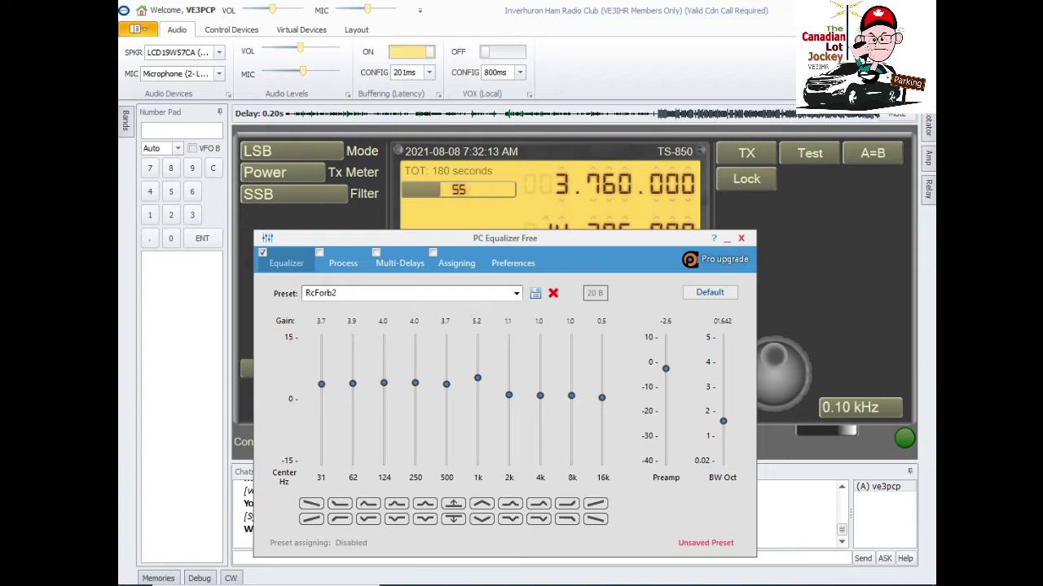
left_click_drag(321, 384, 352, 377)
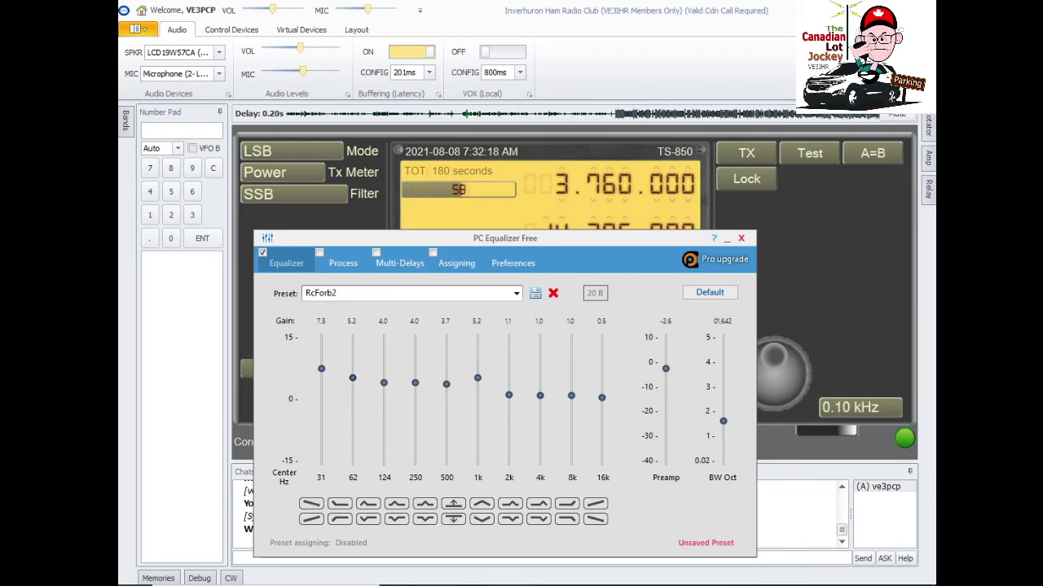
left_click_drag(509, 395, 508, 379)
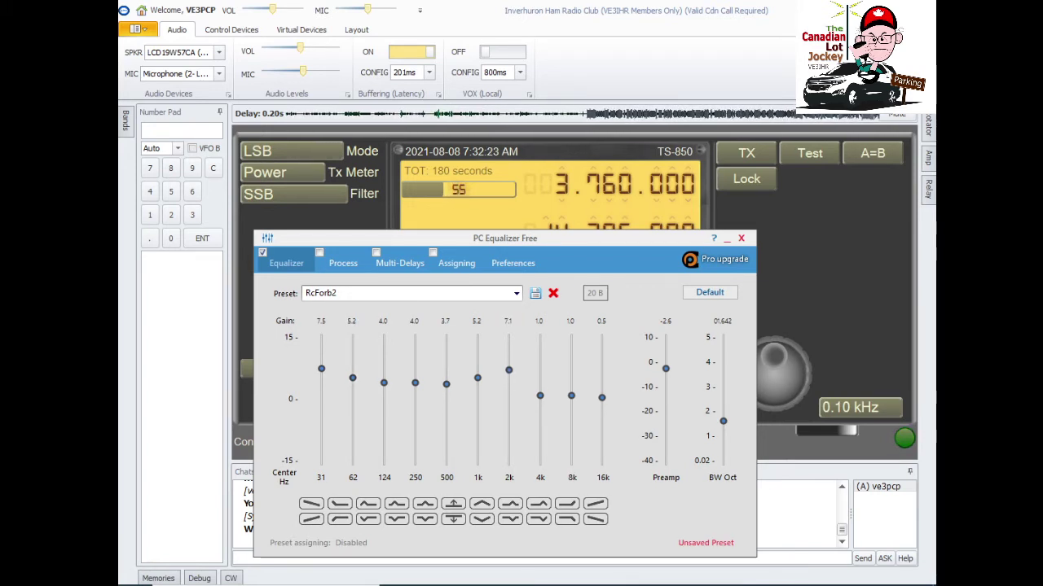
- Switch to the radio console and transmit while trying different microphone levels, settle on a slightly reduced level, and return to receive
left_click(746, 153)
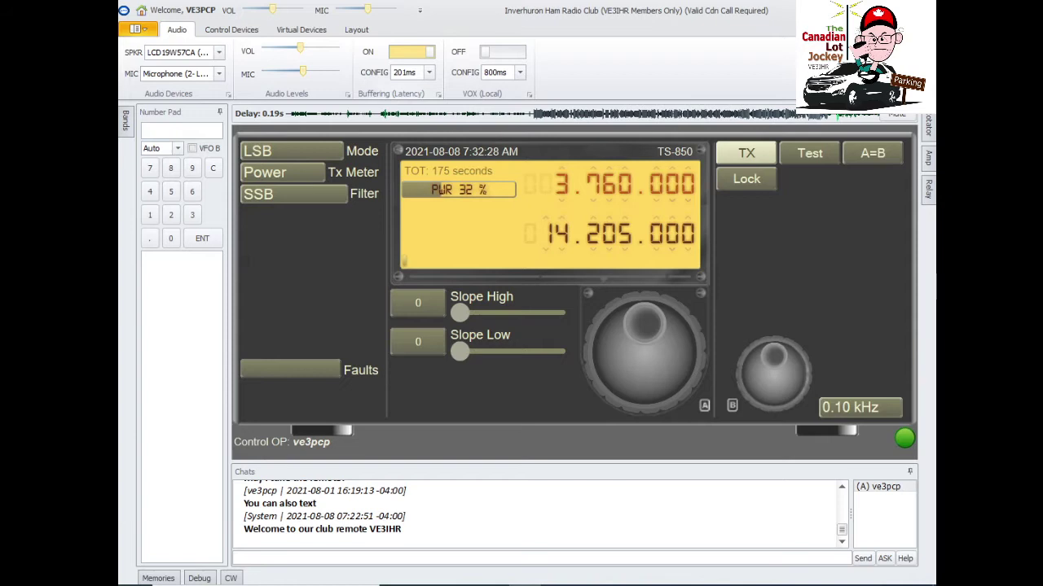
left_click_drag(303, 71, 289, 71)
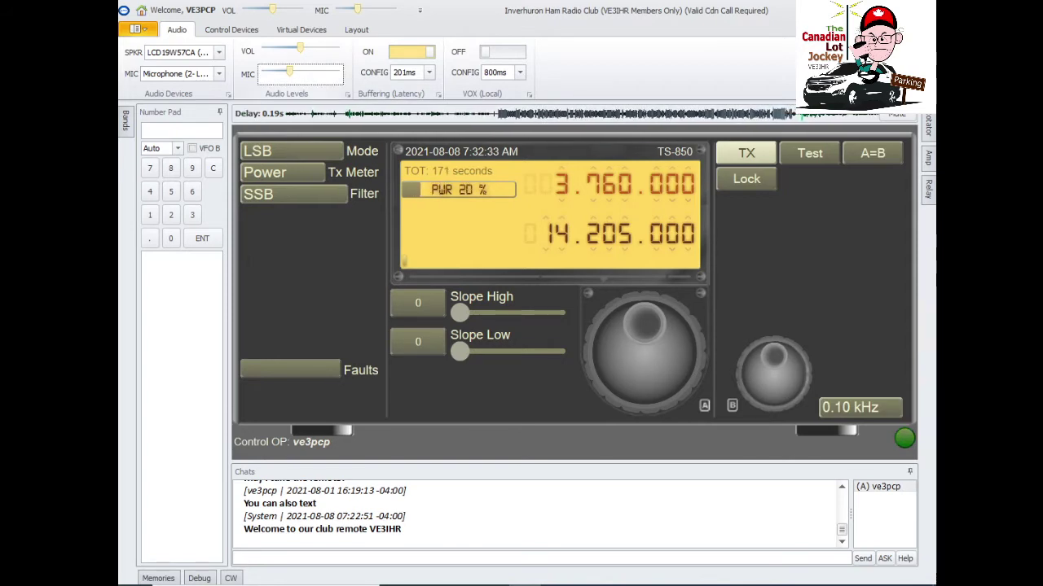
left_click_drag(290, 71, 304, 71)
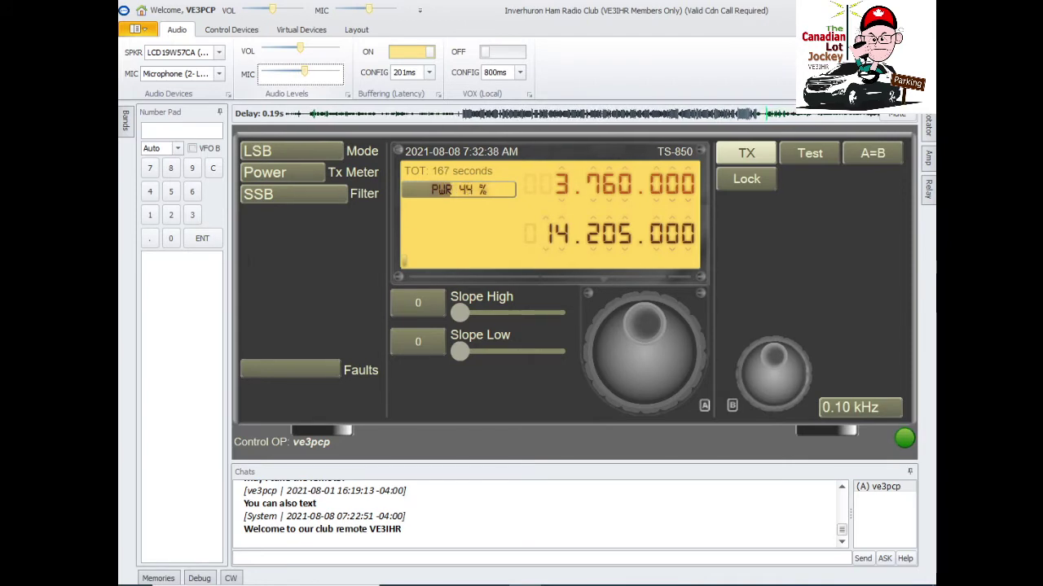
left_click_drag(304, 72, 298, 72)
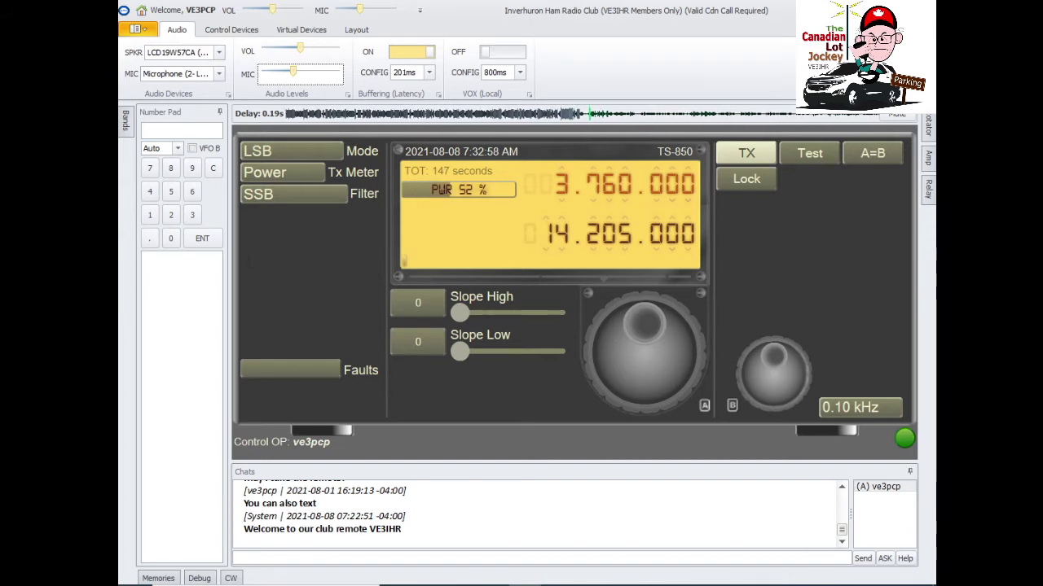
left_click(746, 153)
- In PC Equalizer Free, set the gains to 7.6 at 31 Hz, 3.0 at 124 Hz and 3.2 at 250 Hz
left_click(747, 585)
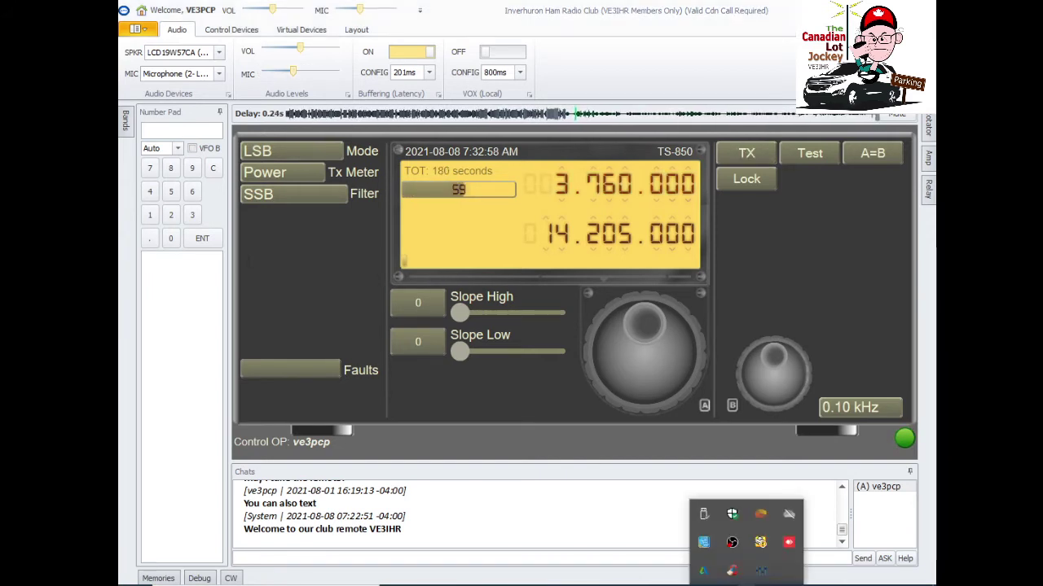
left_click(759, 541)
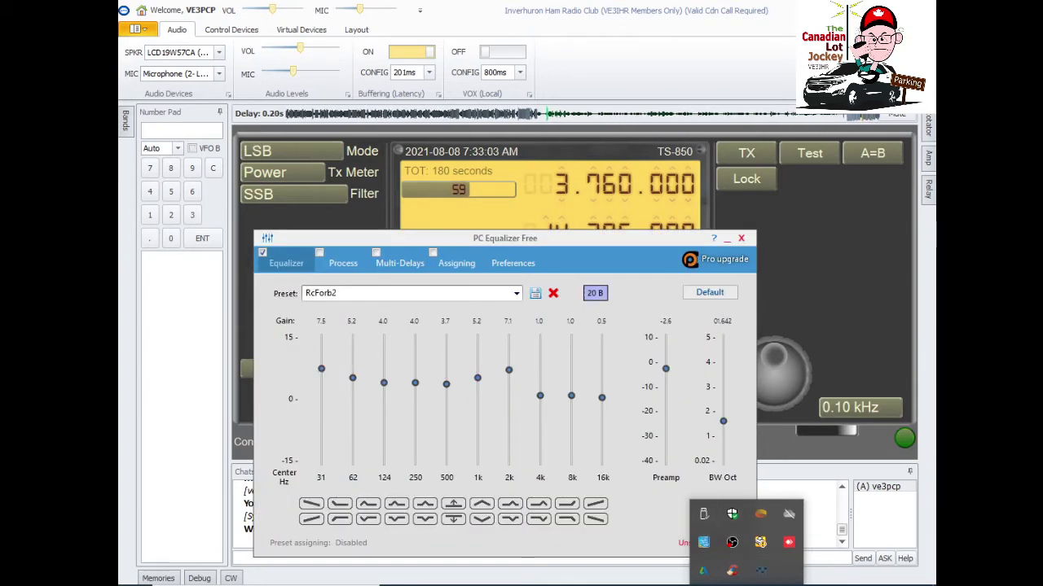
left_click_drag(569, 239, 719, 241)
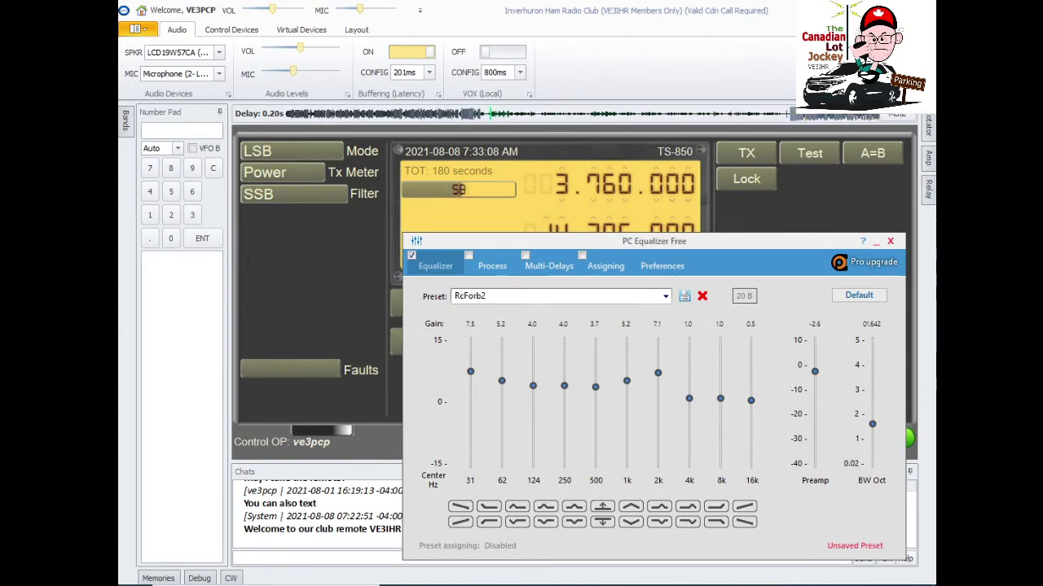
left_click_drag(470, 372, 470, 370)
key("Up")
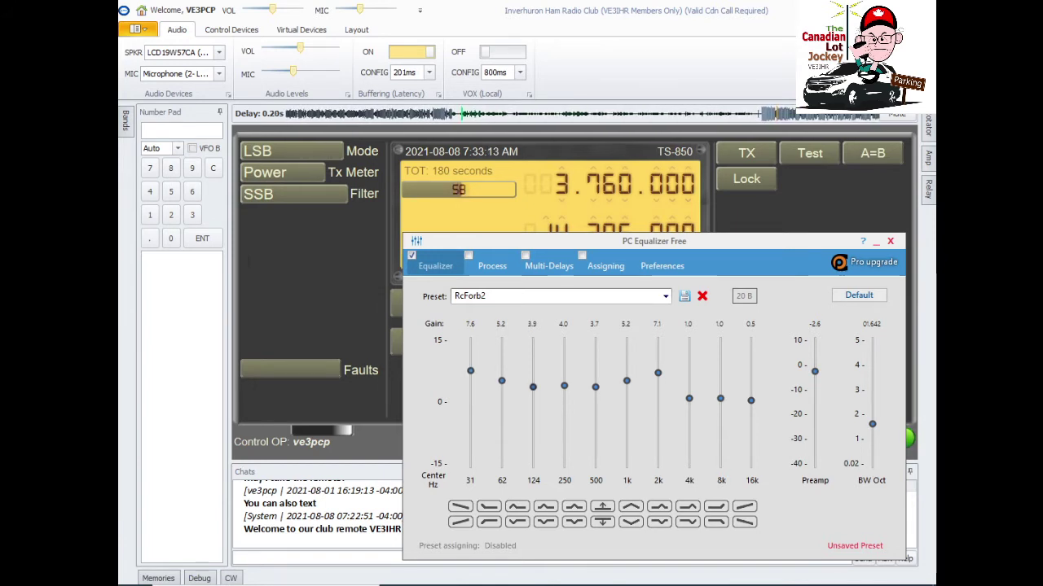
left_click_drag(564, 386, 564, 389)
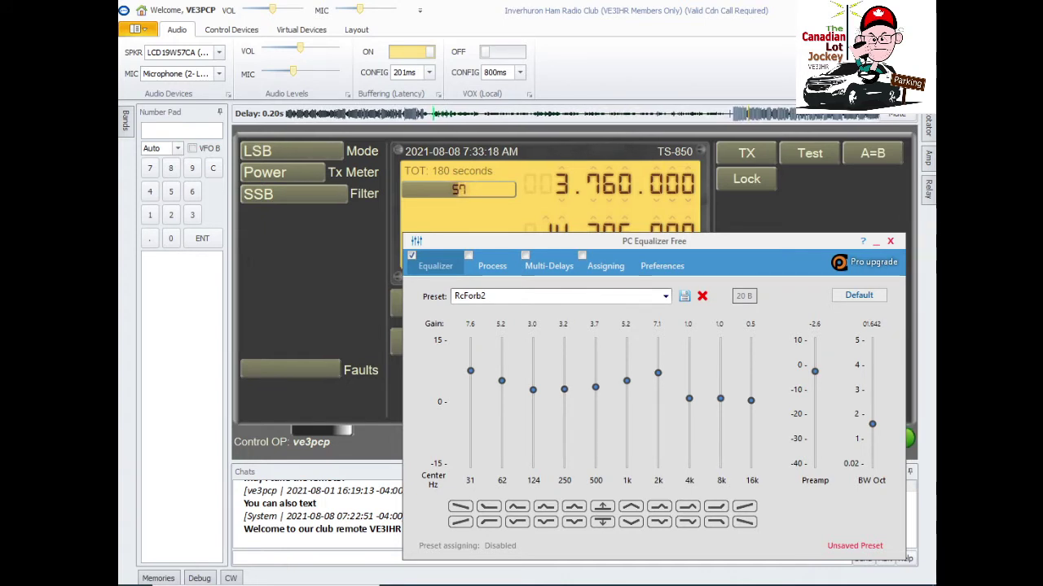
- Switch to the radio console, transmit again with the microphone level reduced slightly further, and end the transmission
left_click(746, 153)
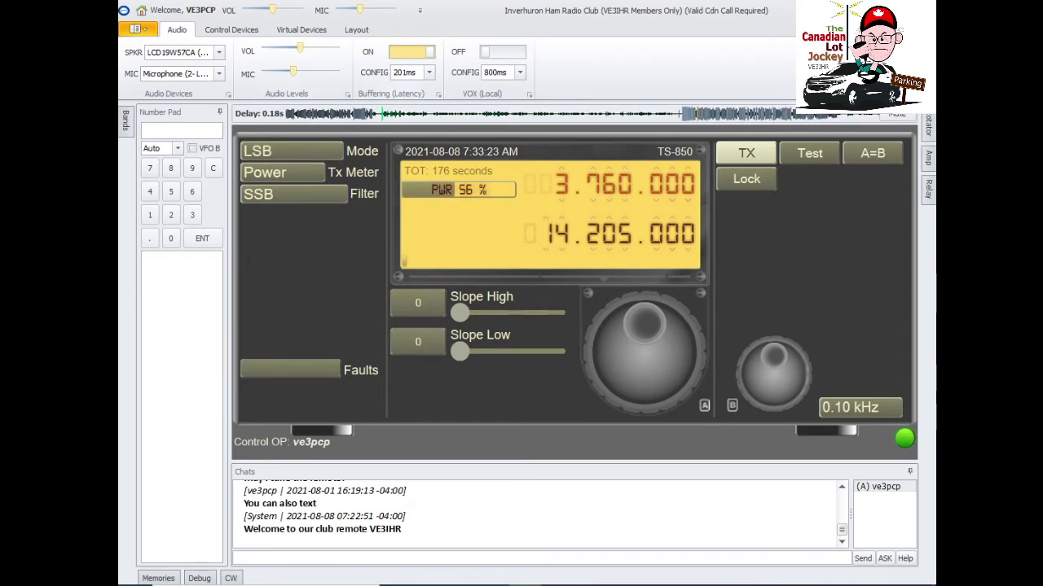
left_click_drag(294, 71, 288, 72)
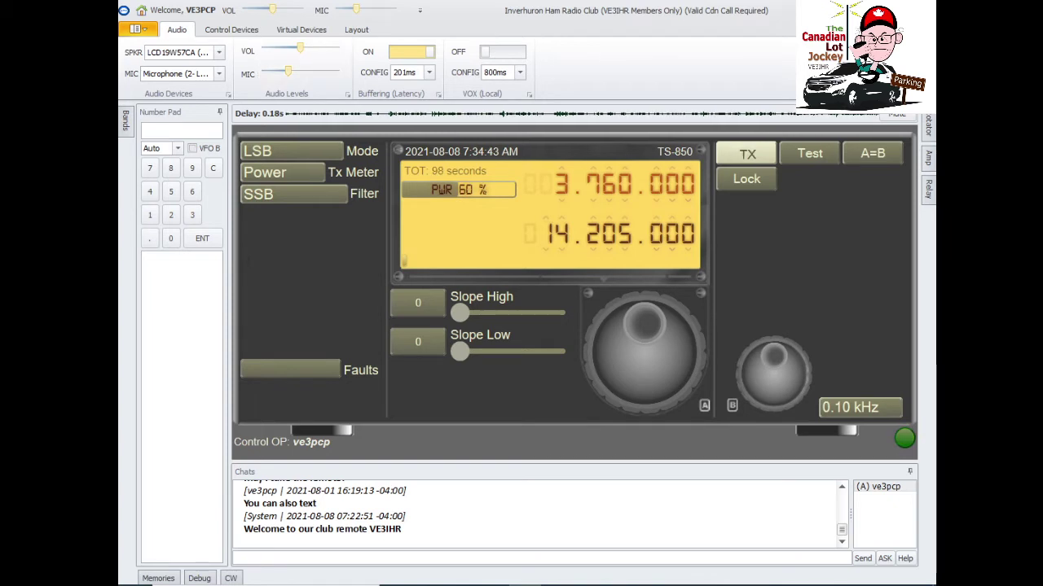
key("space")
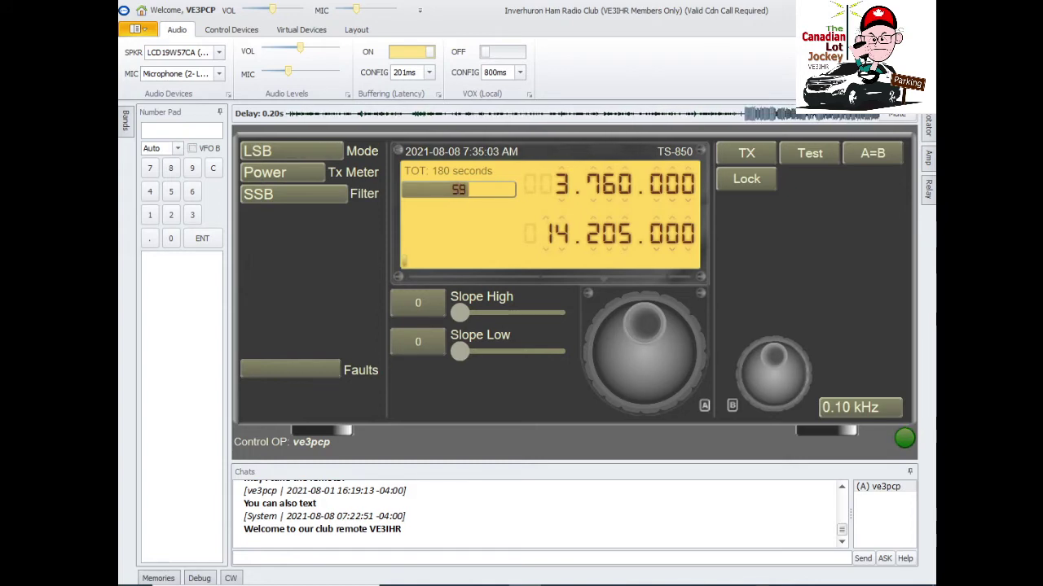
- In PC Equalizer Free, set the gains to 1.8 at 250 Hz and 8.3 at 2k, and the preamp to -4.0
left_click(746, 585)
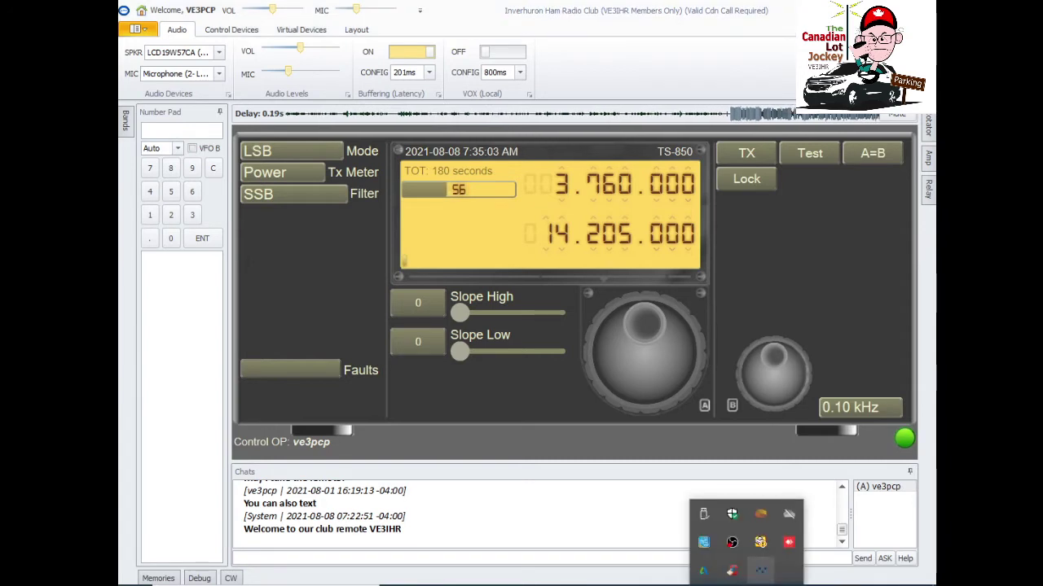
left_click(760, 570)
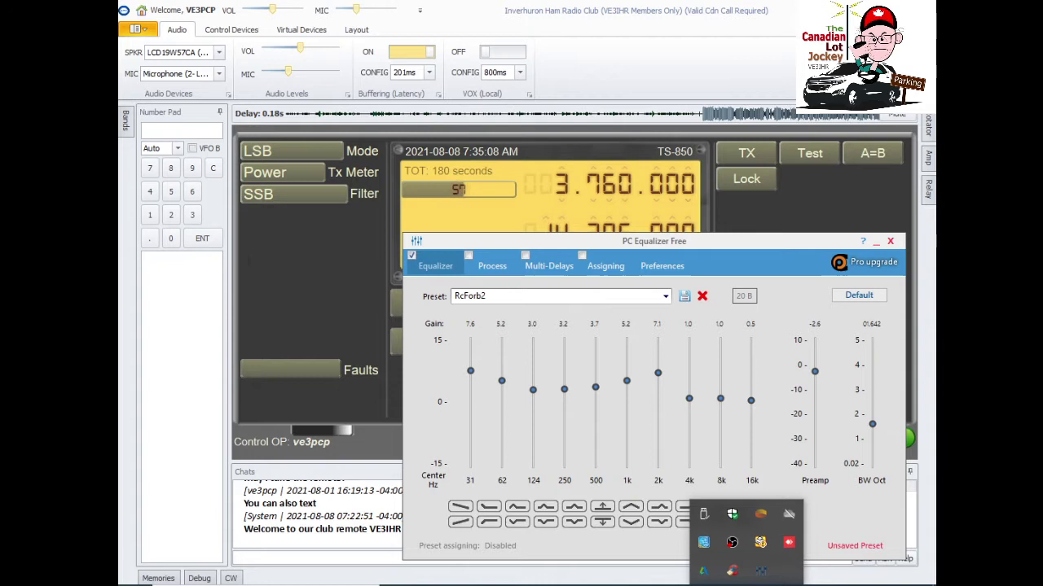
left_click_drag(564, 389, 563, 395)
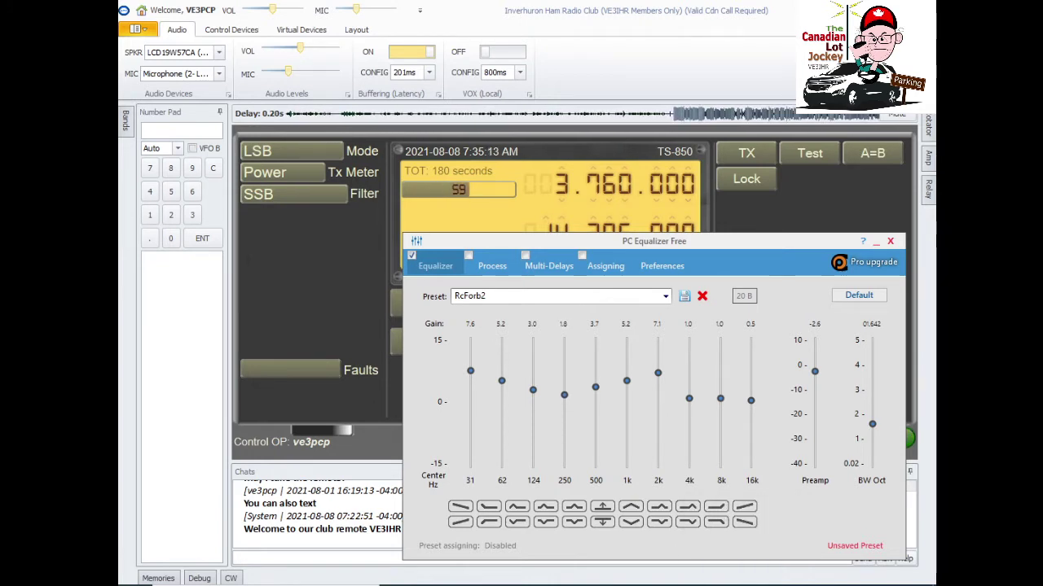
left_click_drag(814, 372, 814, 380)
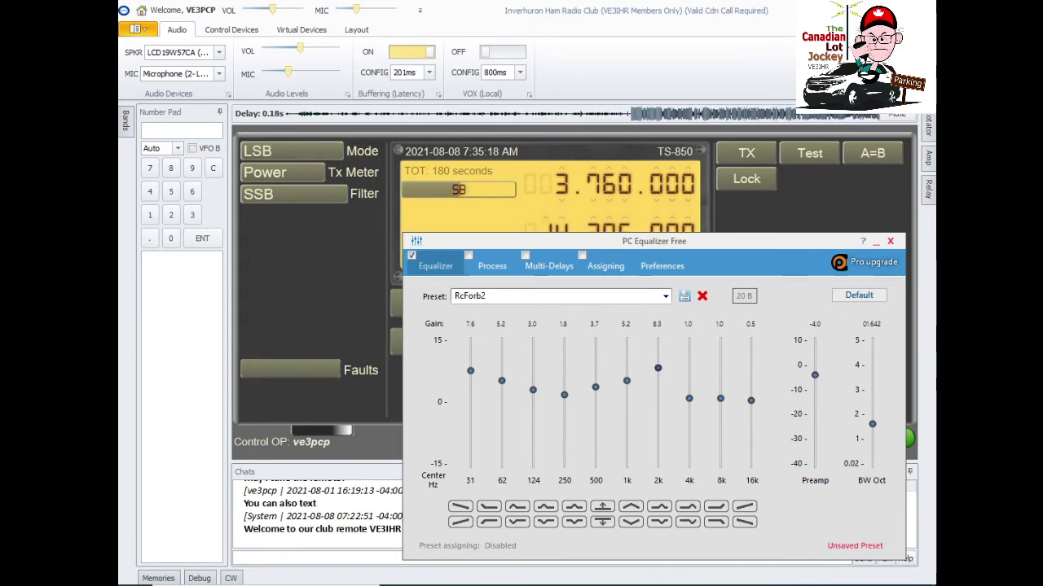
- Set the gains to 5.9 at 1k, 8.5 at 31 Hz and 5.9 at 62 Hz, with preamp -4.3, and minimize the equalizer
left_click_drag(626, 381, 626, 380)
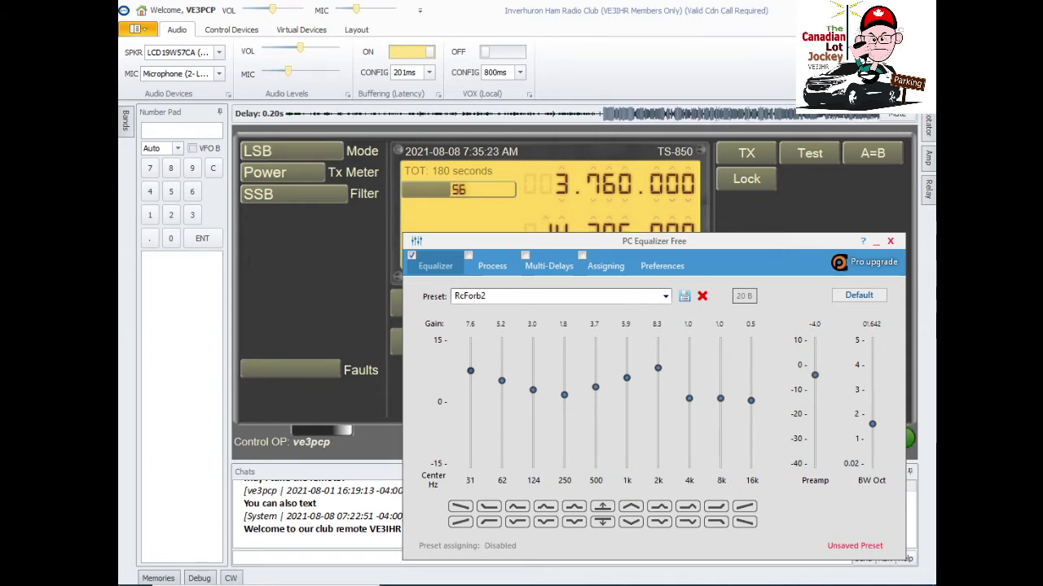
left_click_drag(470, 371, 470, 368)
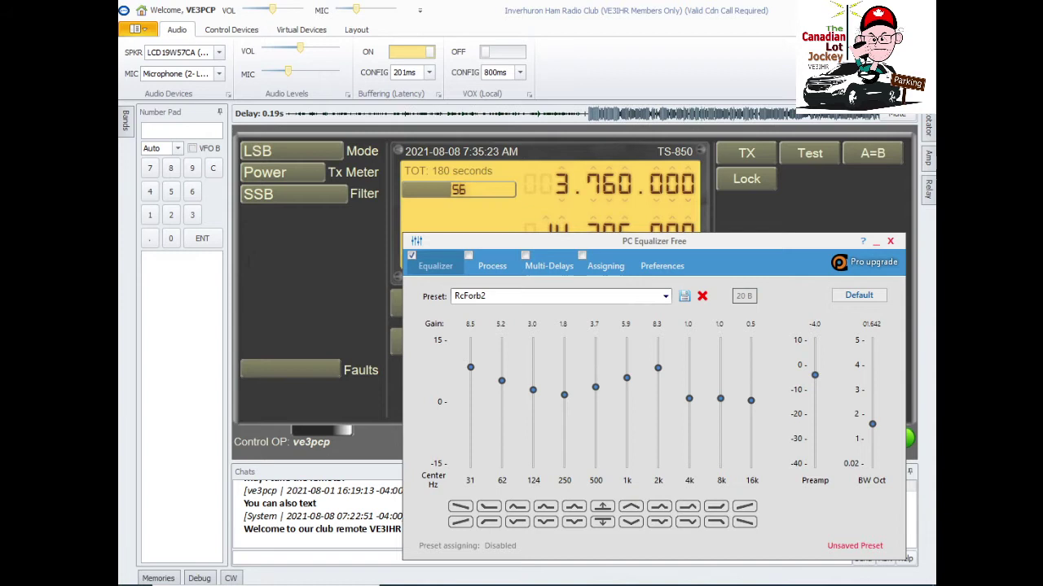
left_click_drag(470, 366, 470, 368)
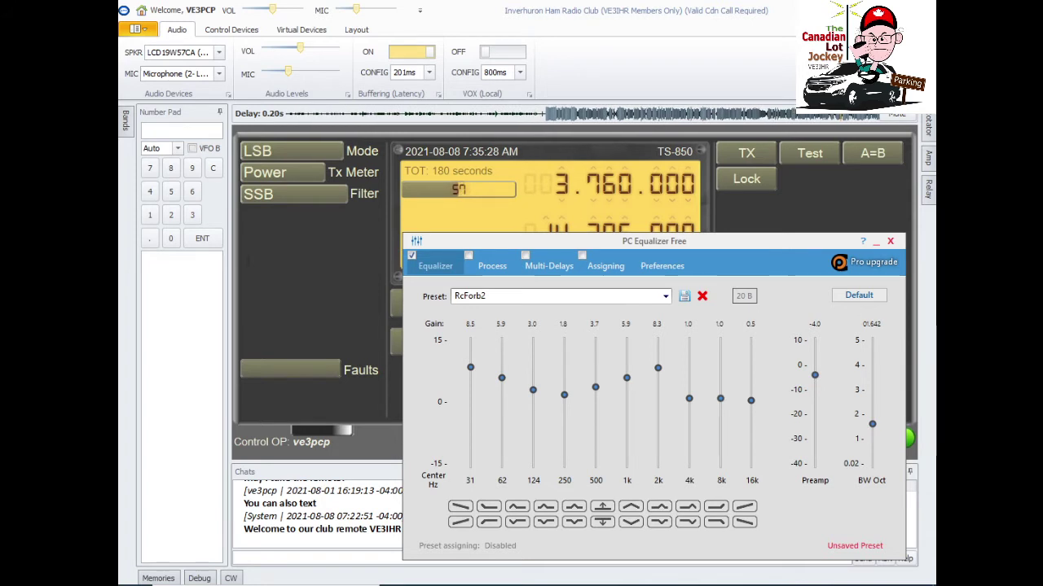
left_click(890, 241)
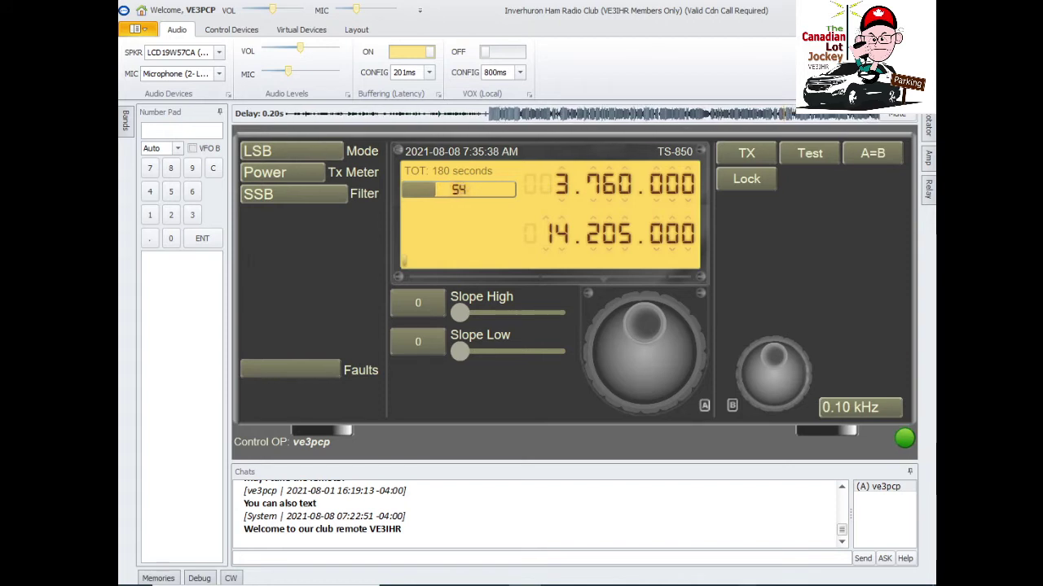
left_click(760, 570)
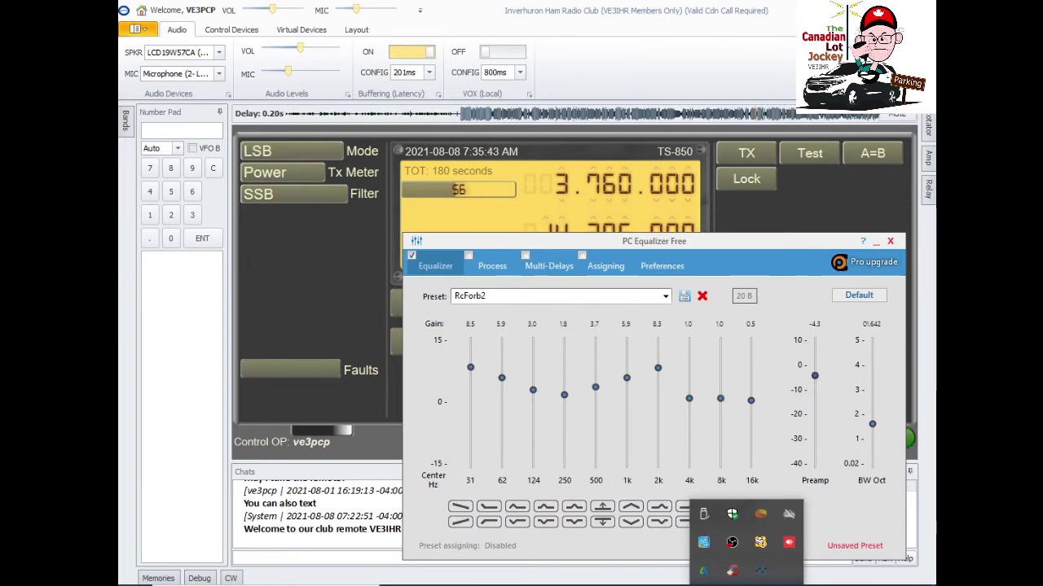
left_click(877, 242)
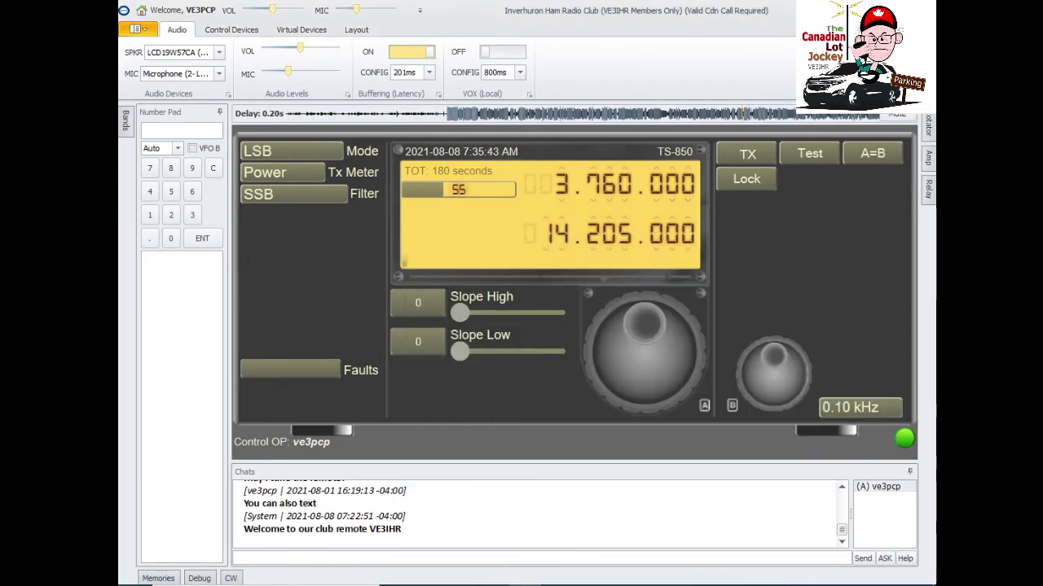
- Start transmitting and review the band gains and preamp in PC Equalizer Free before returning to the radio console
left_click(746, 153)
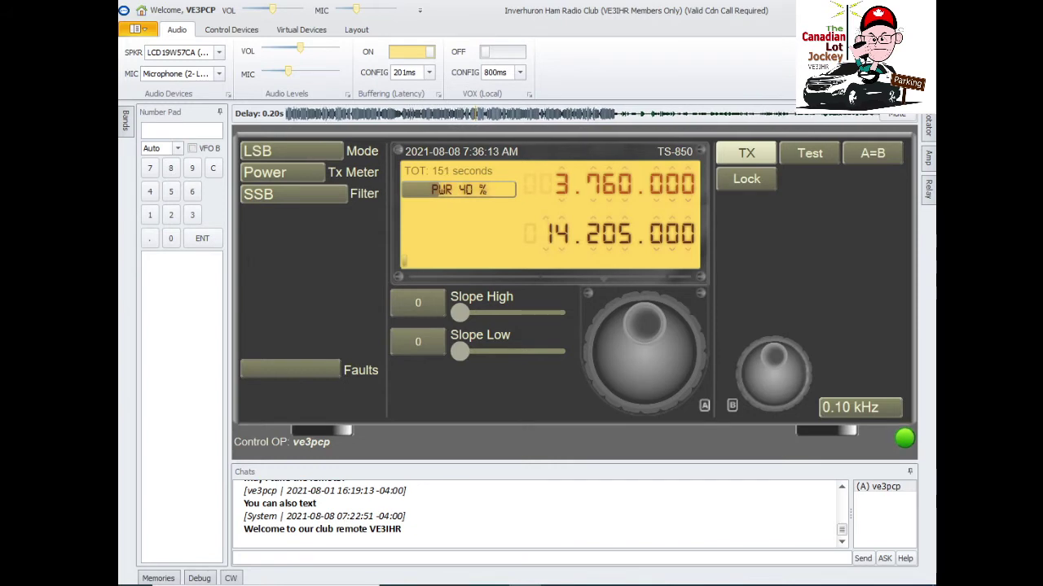
left_click(746, 585)
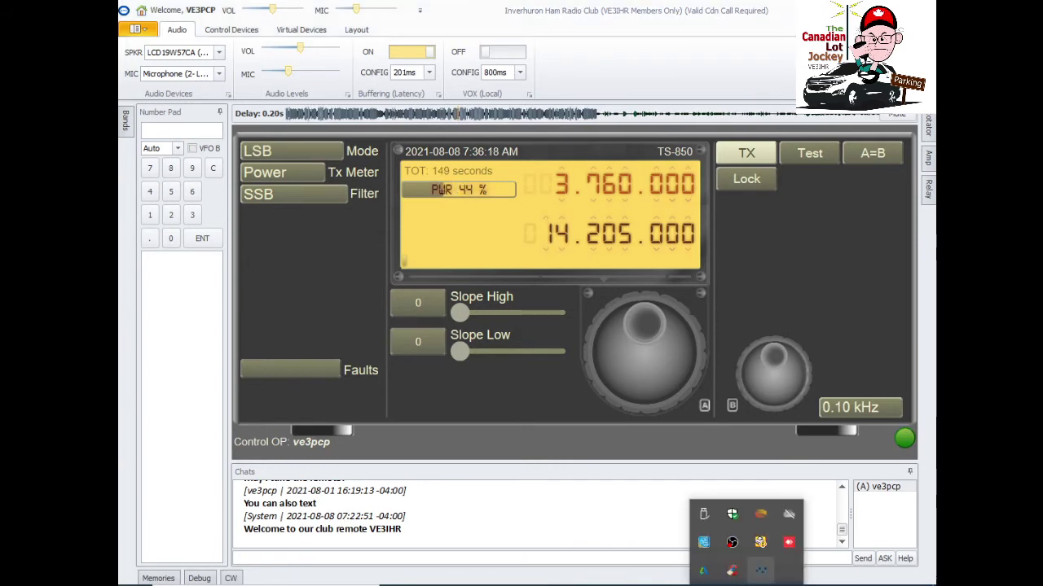
left_click(761, 571)
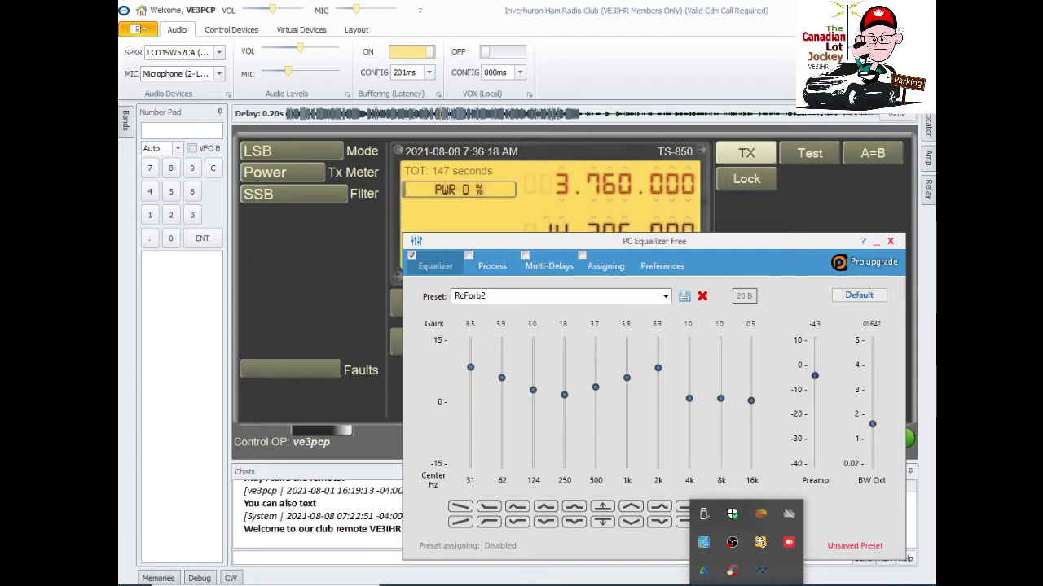
left_click_drag(814, 375, 814, 381)
key("Escape")
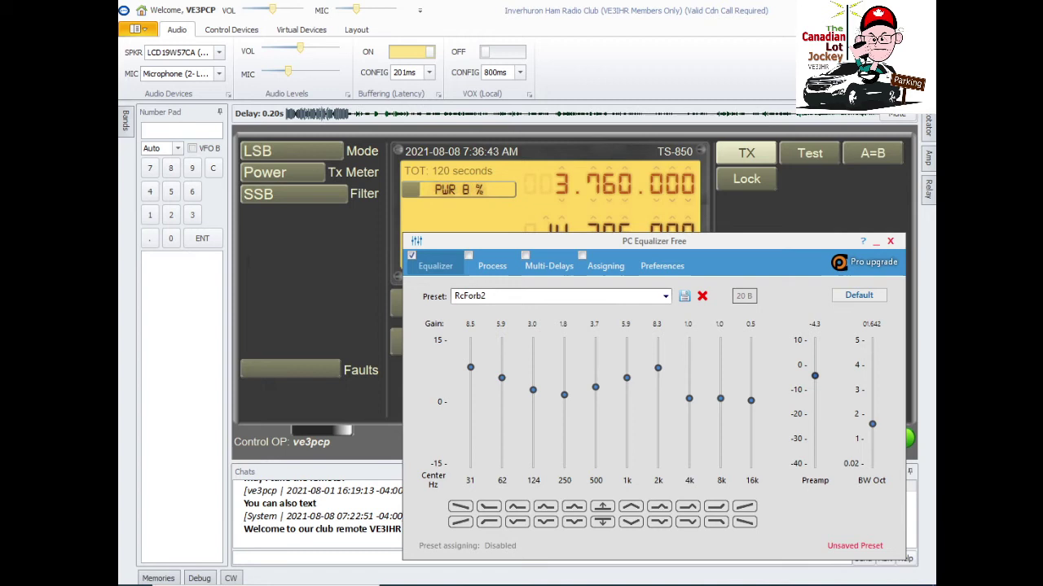
key("alt+Tab")
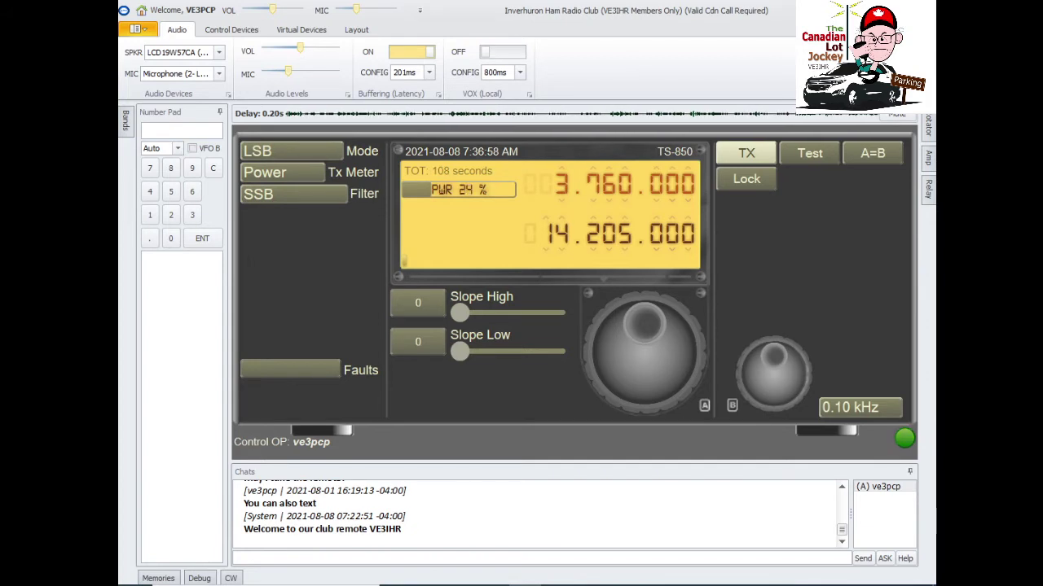
- End the transmission and, in PC Equalizer Free, set the preamp to -4.9 and the 31 Hz gain to 10.2
key("space")
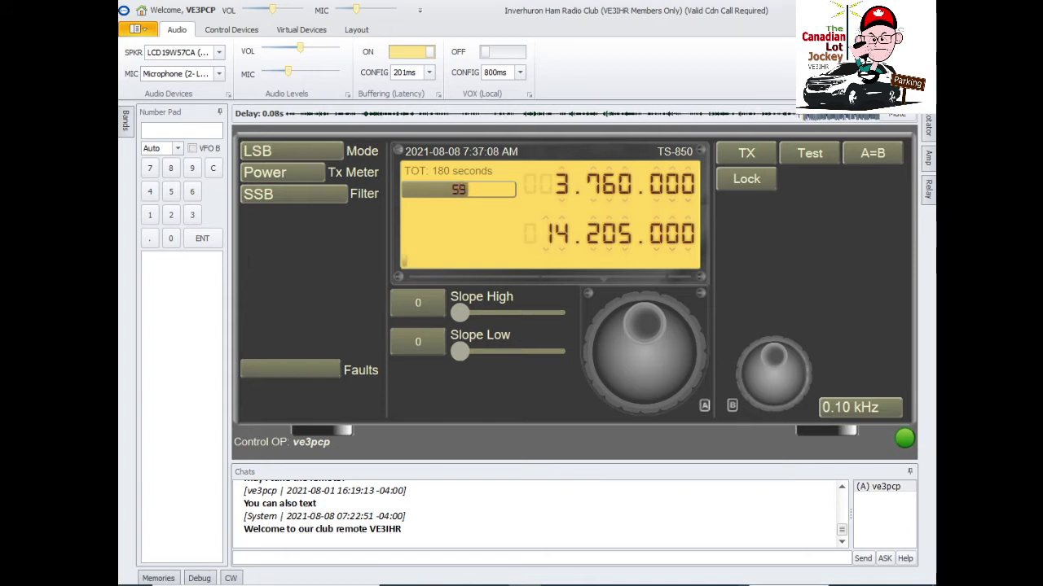
left_click(746, 585)
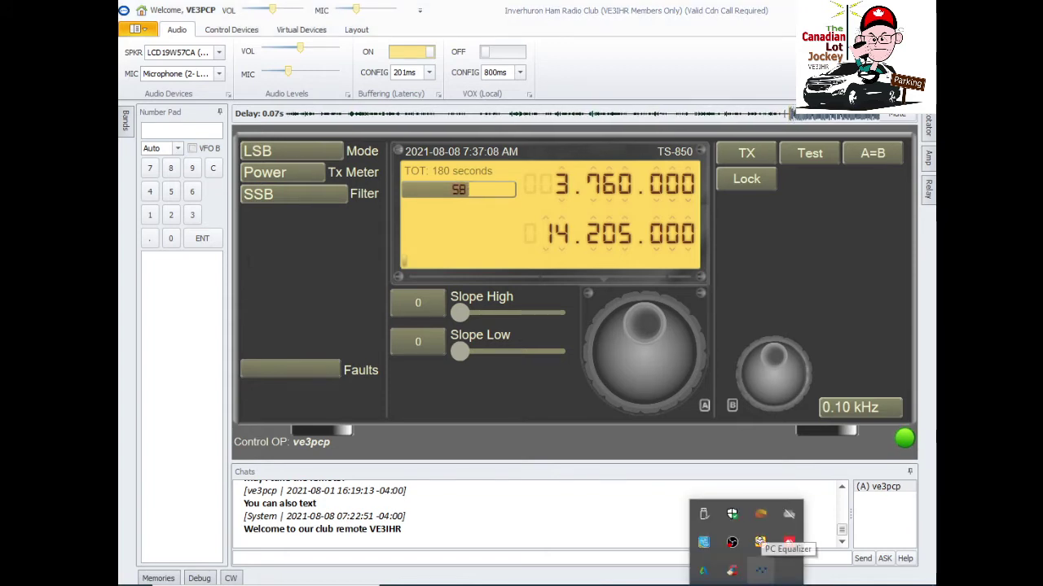
left_click(761, 570)
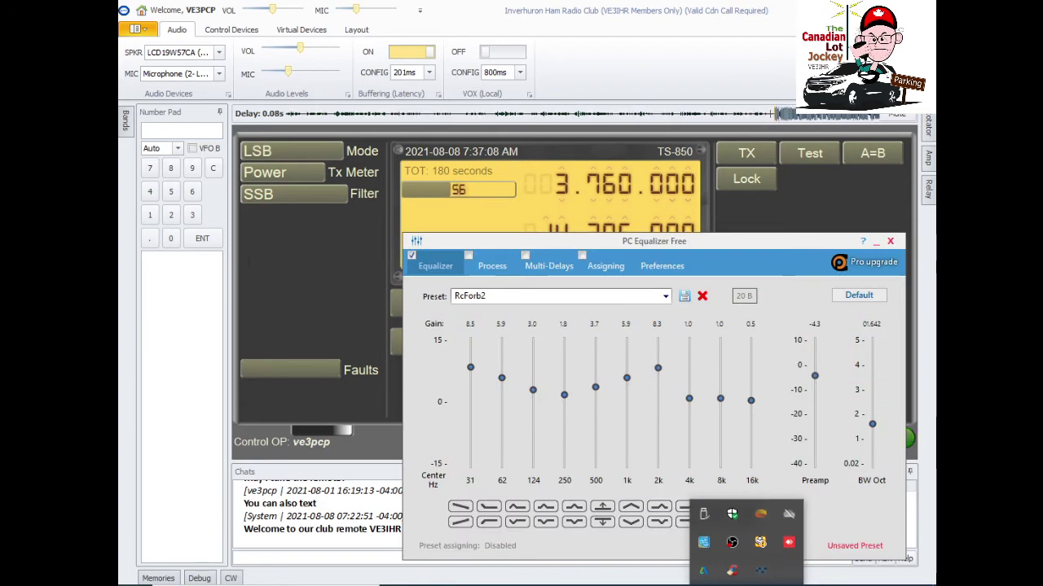
key("Escape")
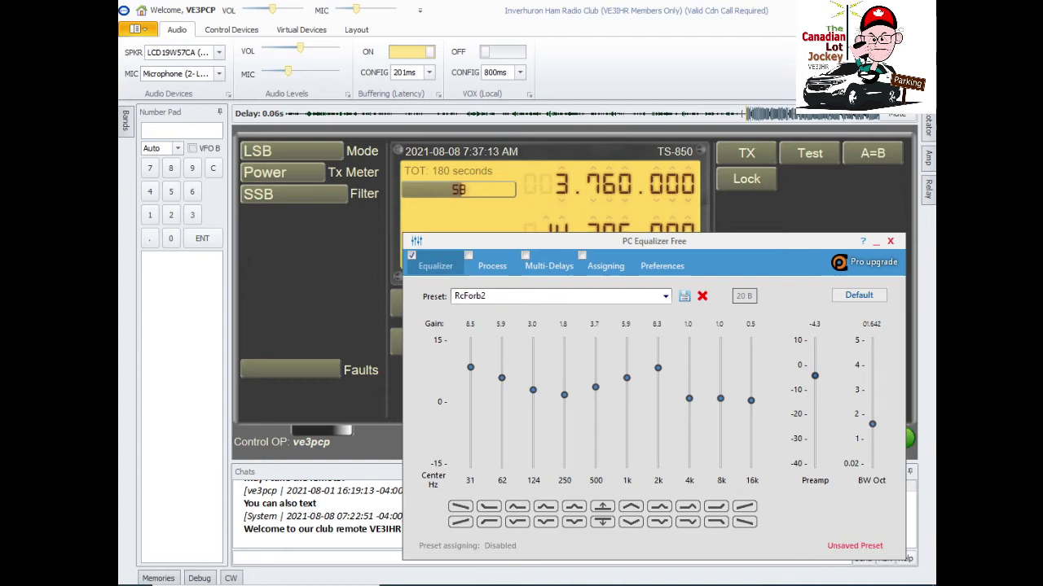
left_click_drag(815, 376, 814, 376)
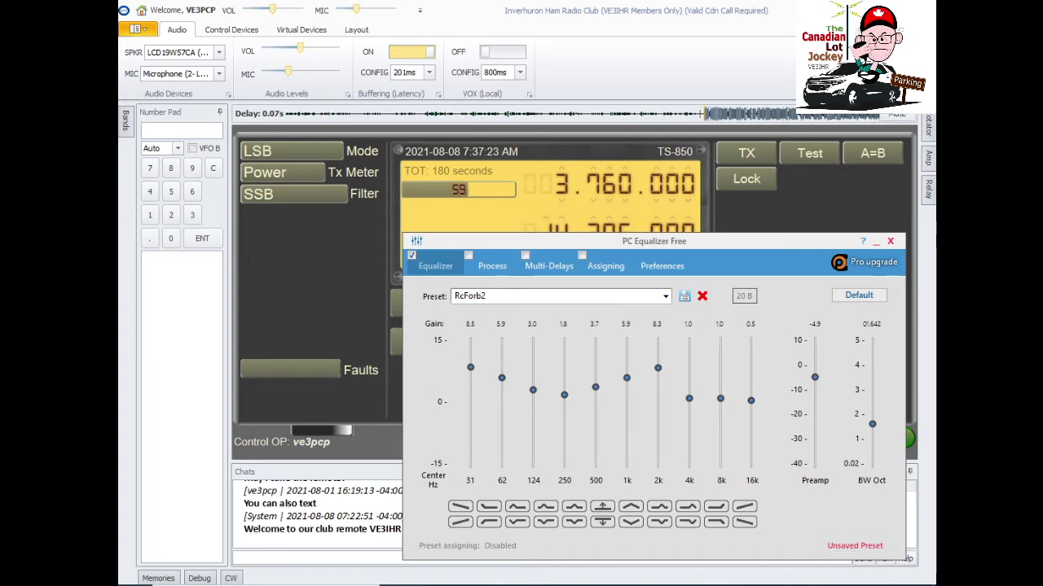
left_click_drag(469, 367, 470, 363)
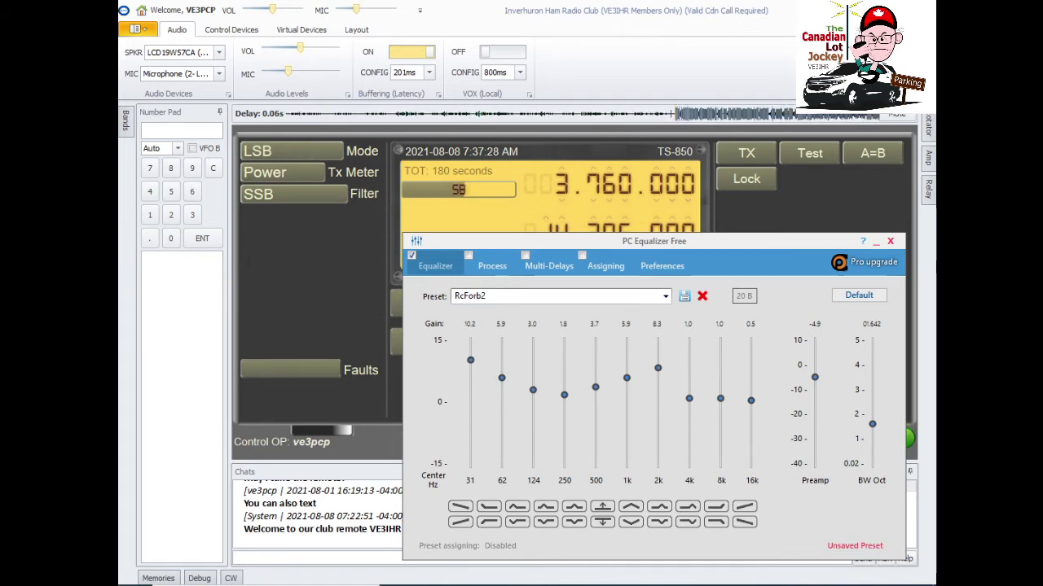
- Set the gains to 6.6 at 62 Hz, 3.3 at 124 Hz, 2.3 at 250 Hz, 6.9 at 1k and 9.0 at 2k
left_click_drag(502, 378, 502, 376)
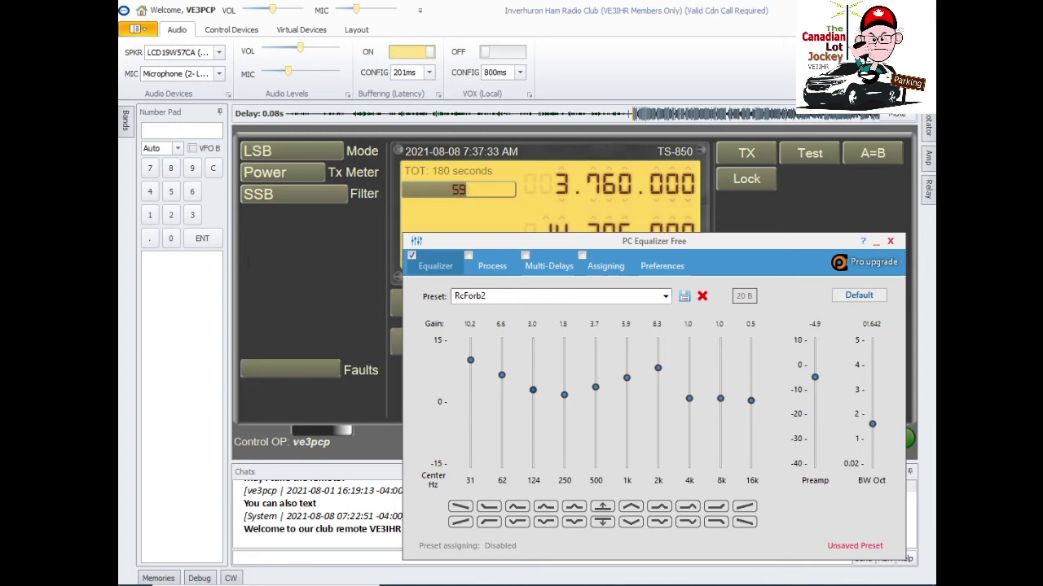
left_click_drag(533, 390, 564, 392)
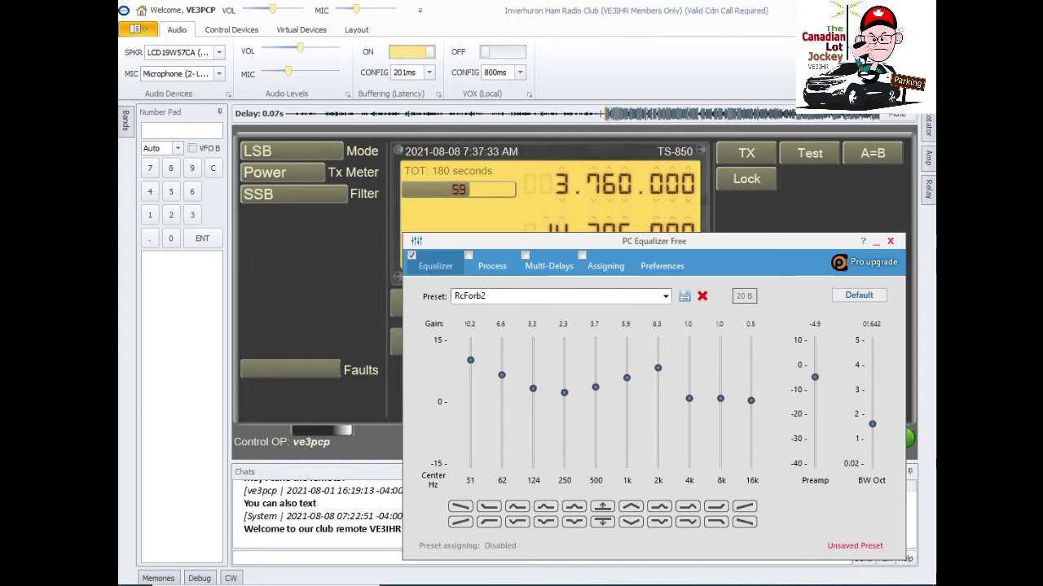
key("Tab")
key("Tab")
key("Up")
key("Up")
key("Up")
key("Up")
key("Up")
key("Up")
key("Up")
key("Up")
key("Up")
key("Up")
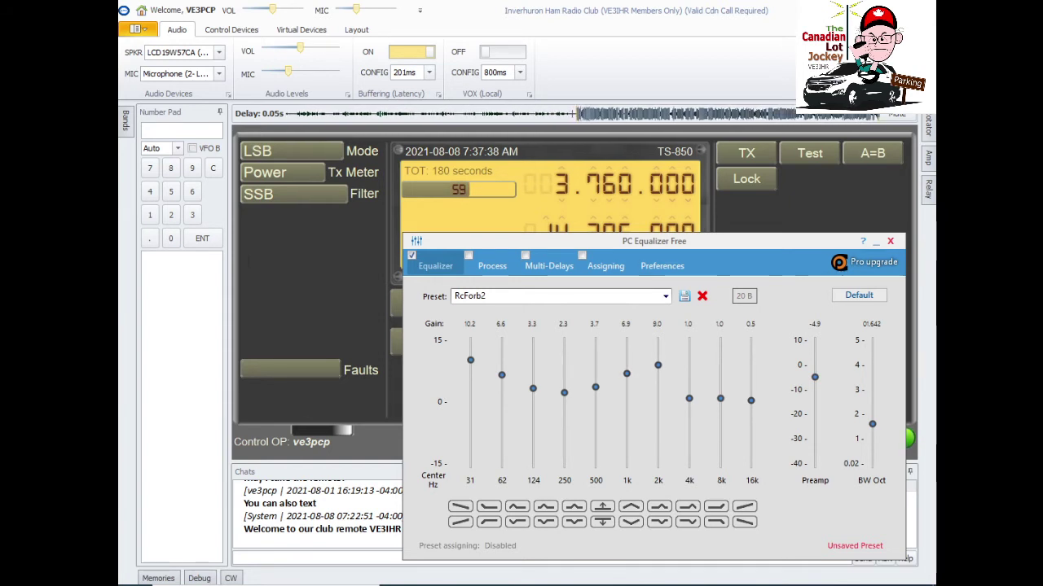
- Transmit from the radio console, lower the PC Equalizer Free preamp to -5.4 while on air, and end the transmission
left_click(876, 242)
left_click(746, 153)
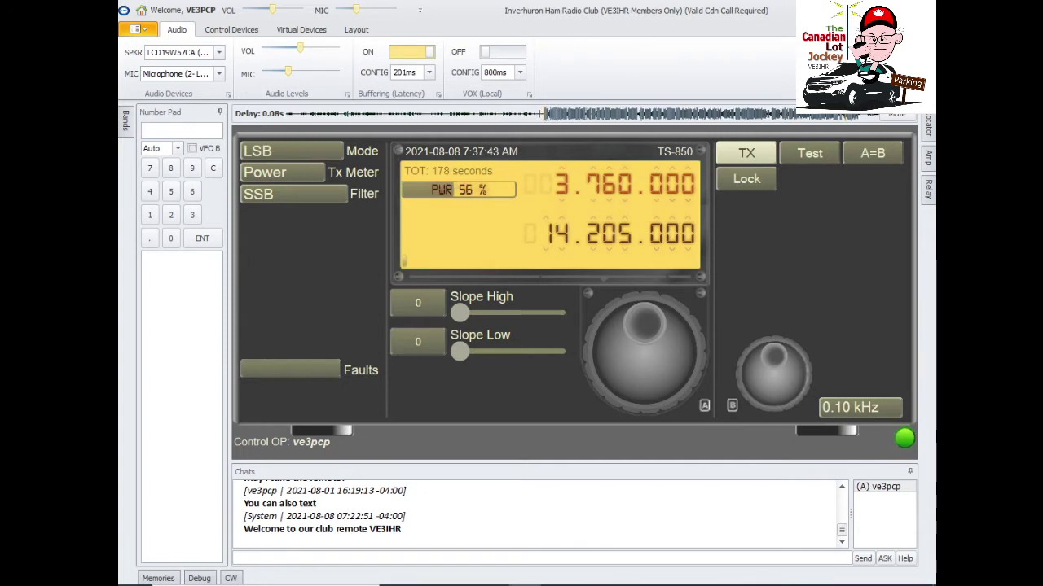
left_click(746, 585)
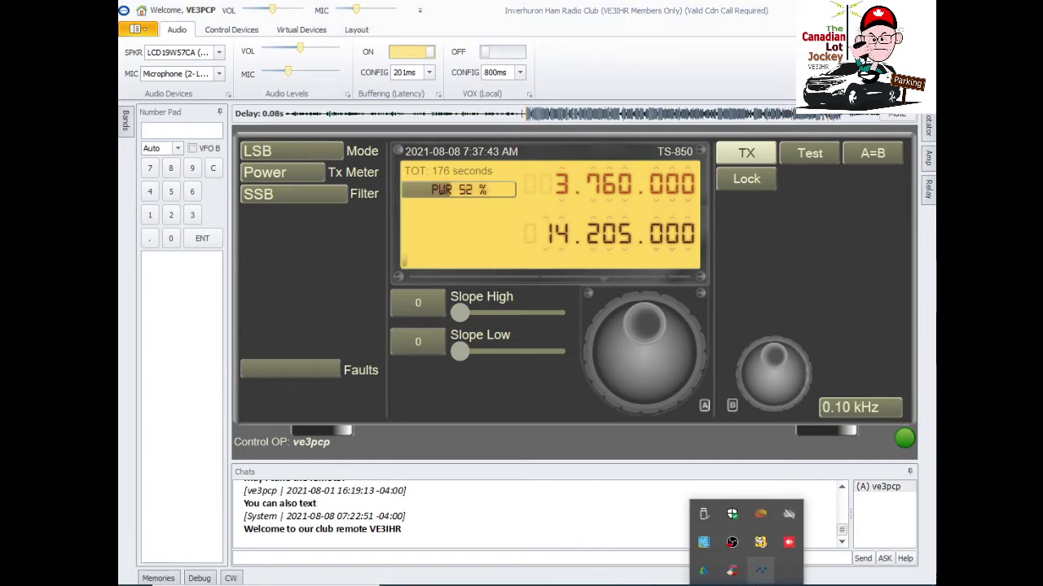
left_click(760, 570)
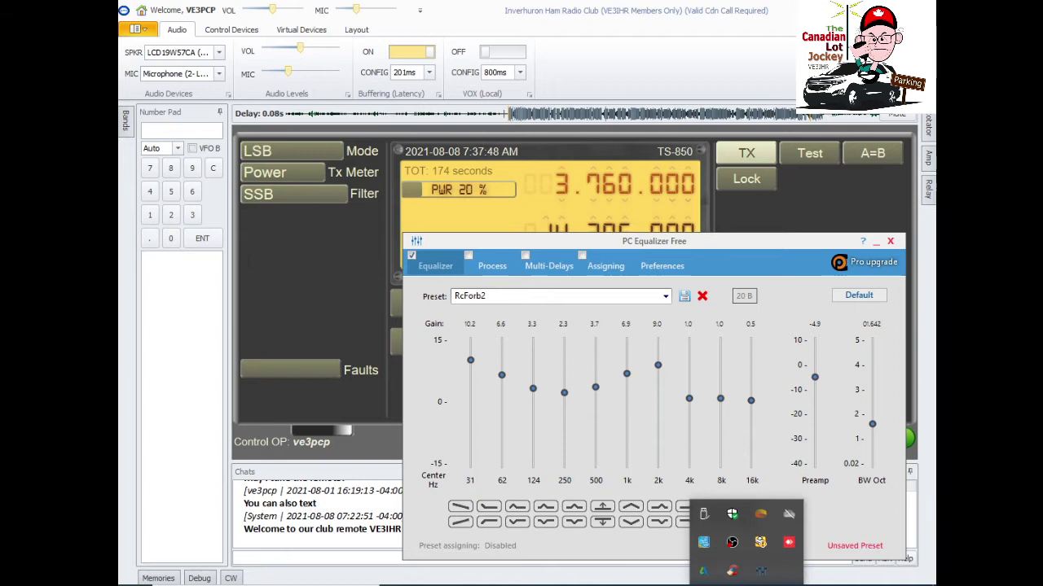
left_click(814, 379)
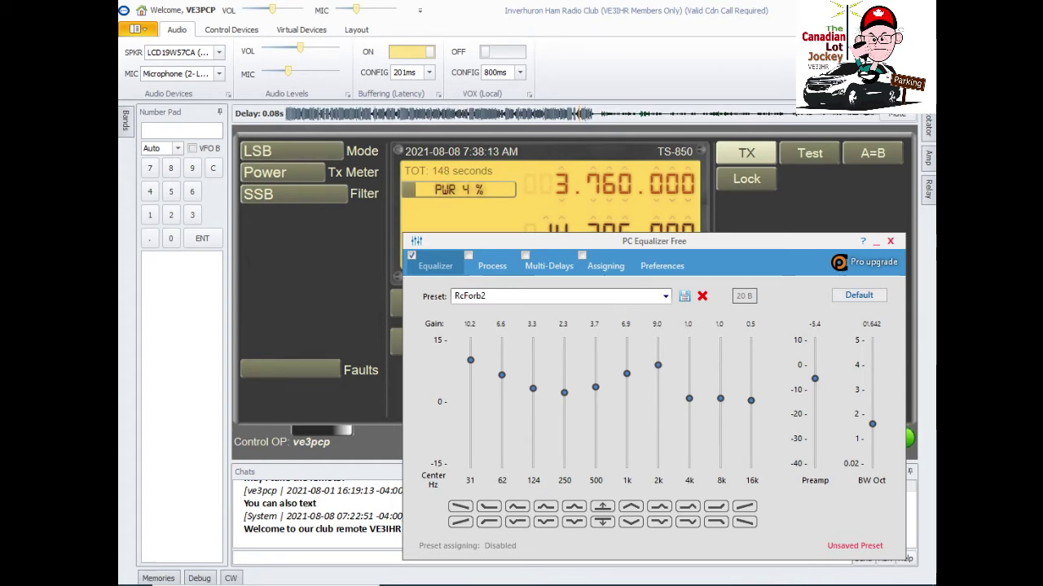
left_click(876, 242)
left_click(746, 153)
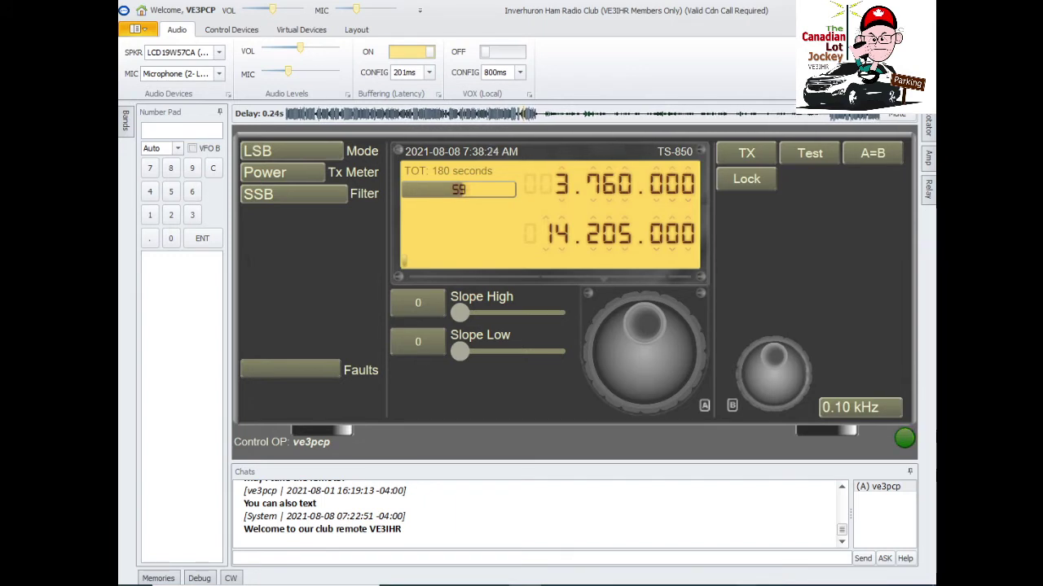
- Reopen PC Equalizer Free and lower the preamp to -6.3
left_click(746, 585)
left_click(760, 570)
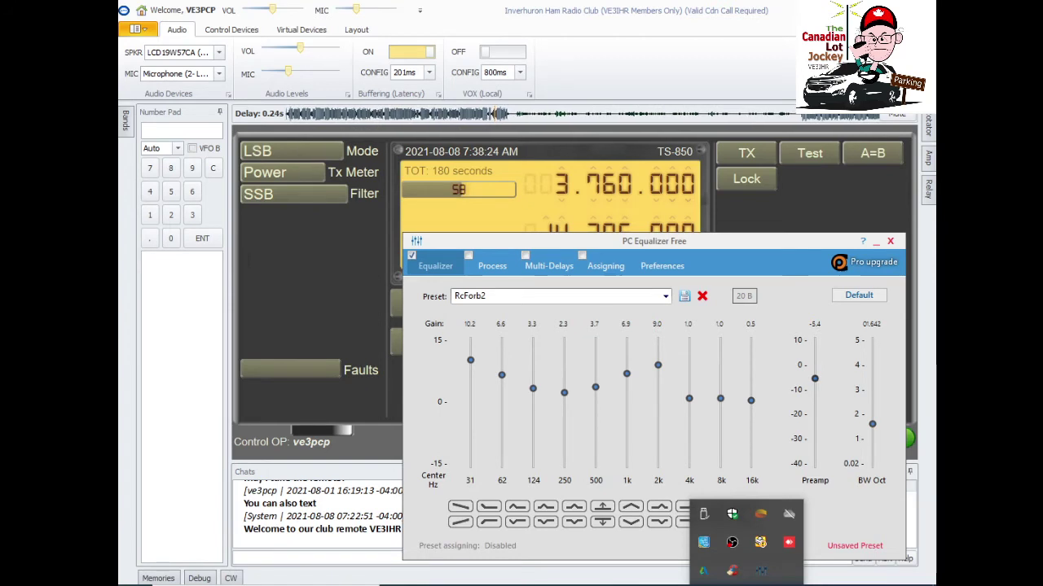
left_click(814, 380)
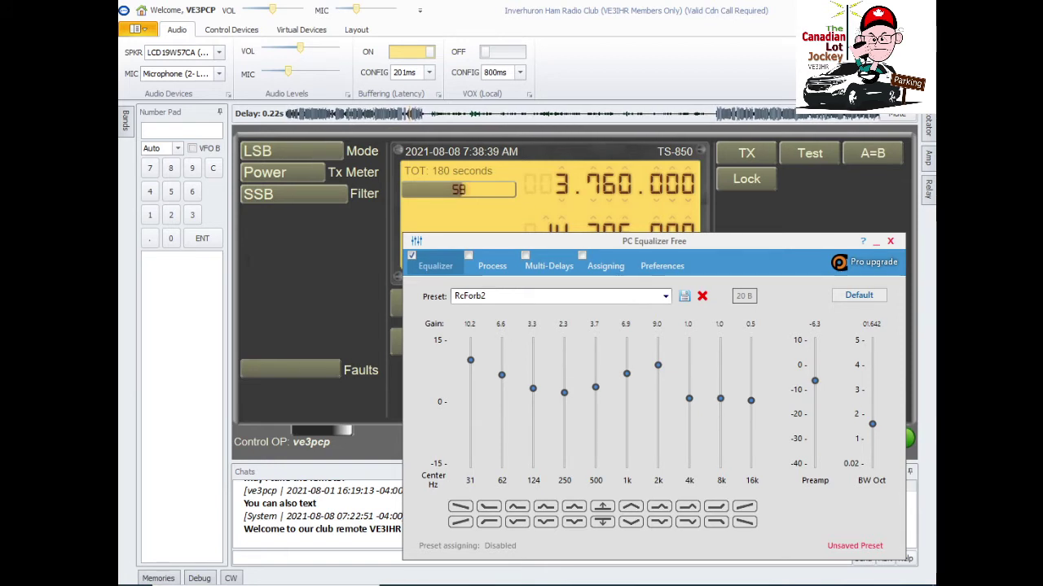
- Transmit from the radio console, set the PC Equalizer Free preamp to -6.0 while on air, and end the transmission
left_click(746, 153)
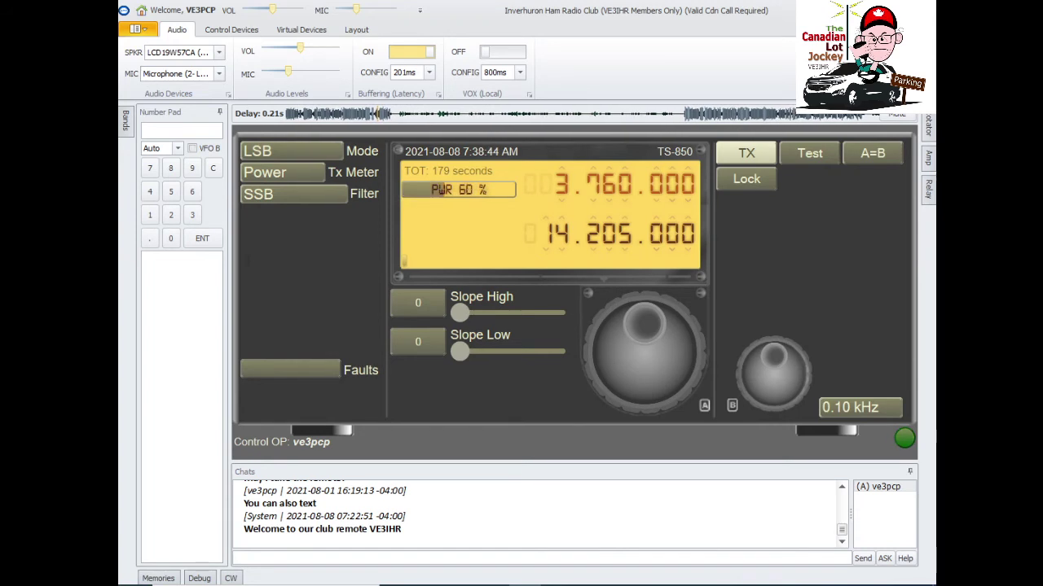
left_click(746, 585)
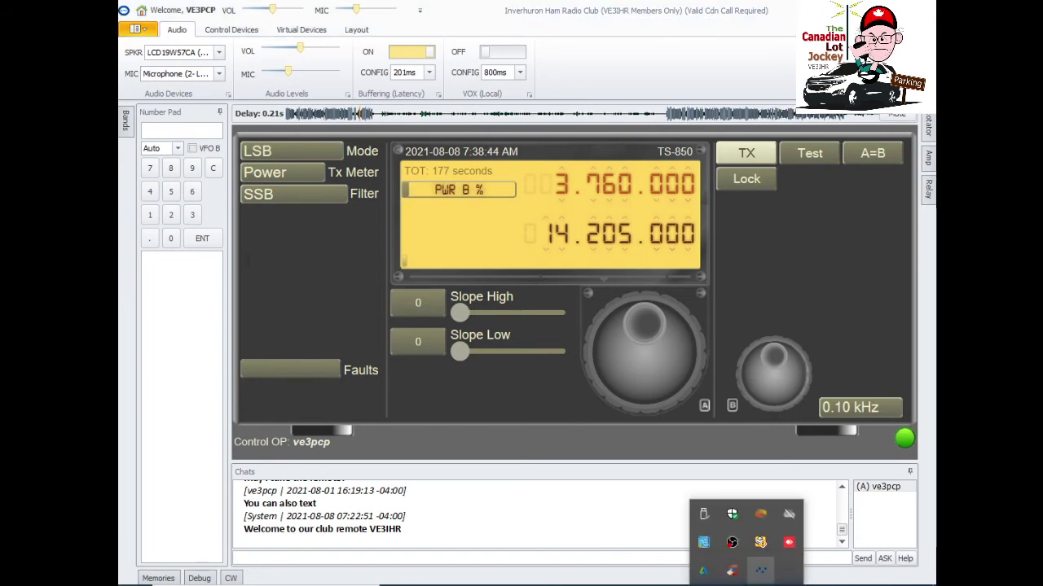
left_click(761, 570)
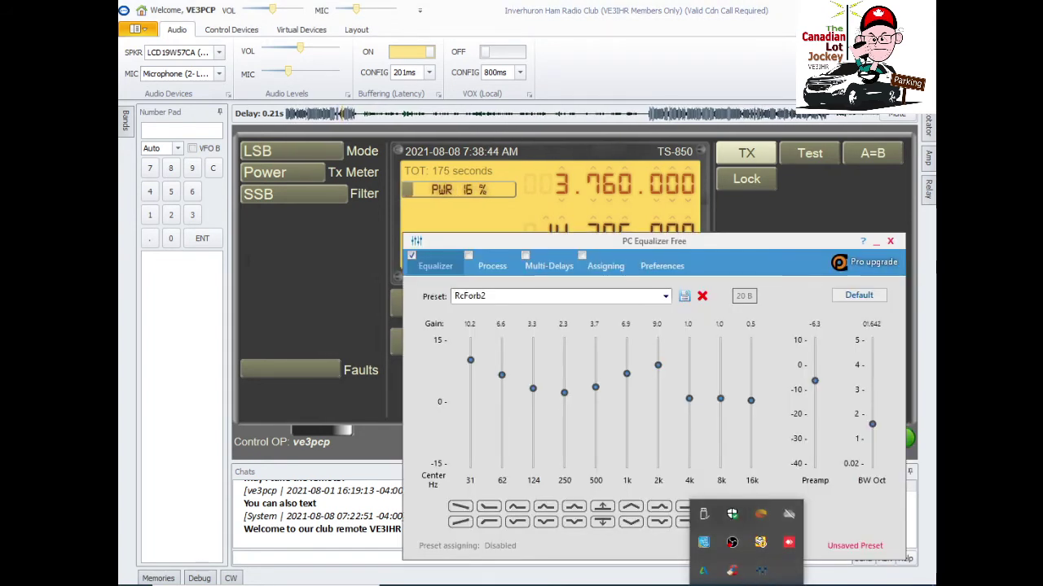
left_click_drag(815, 381, 814, 384)
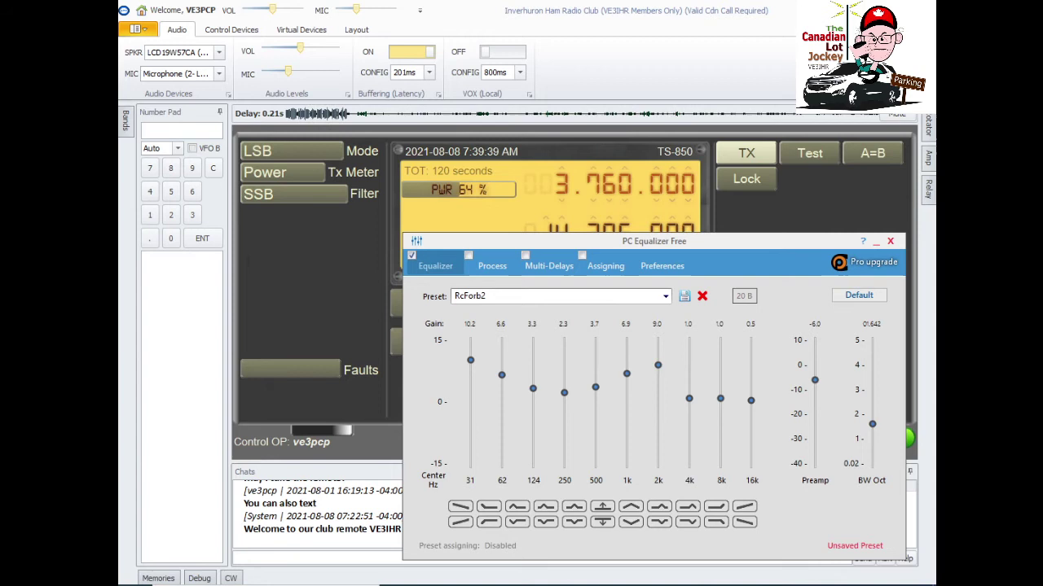
left_click(746, 153)
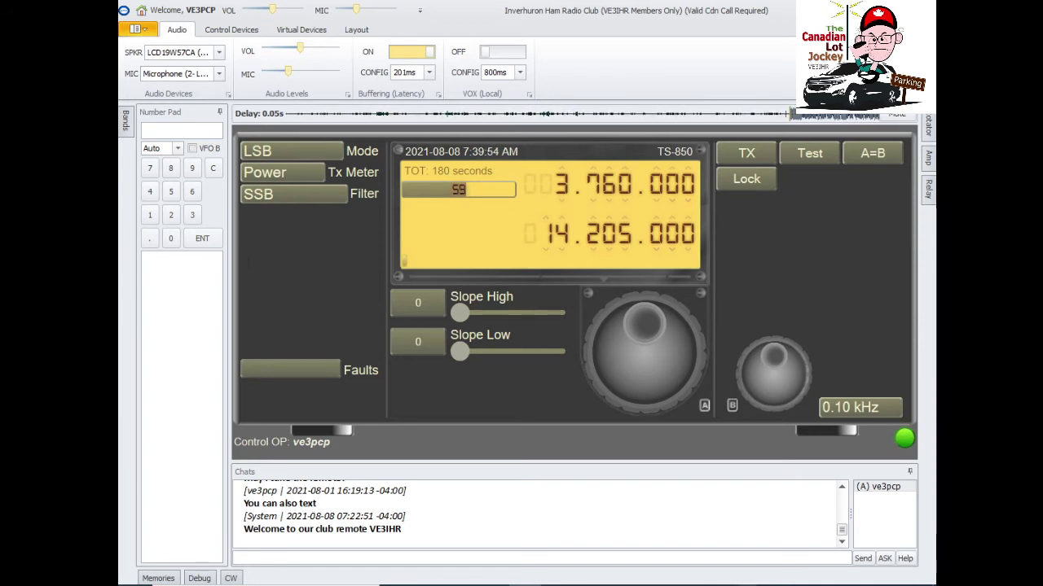
- In PC Equalizer Free, set the gains to 12.6 at 31 Hz, 8.1 at 62 Hz, 4.2 at 124 Hz, 0.1 at 250 Hz and 10.5 at 2k
left_click(746, 585)
left_click(760, 571)
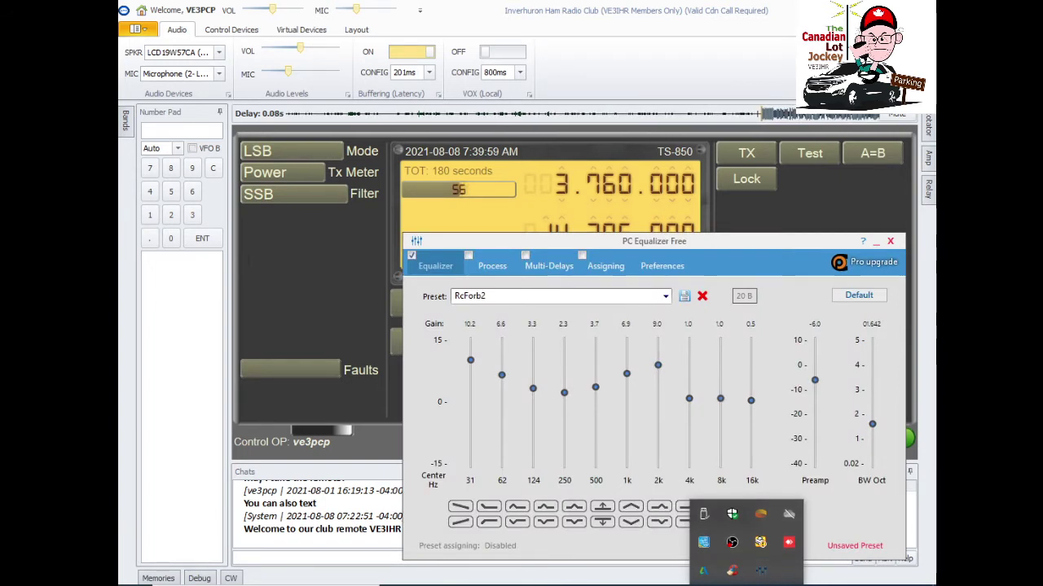
key("Escape")
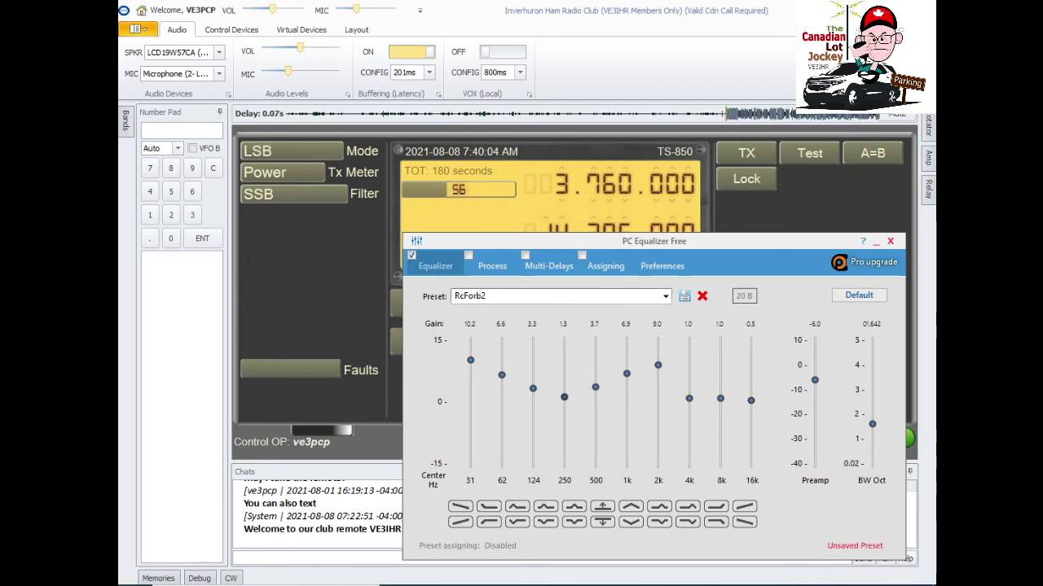
left_click_drag(502, 375, 502, 371)
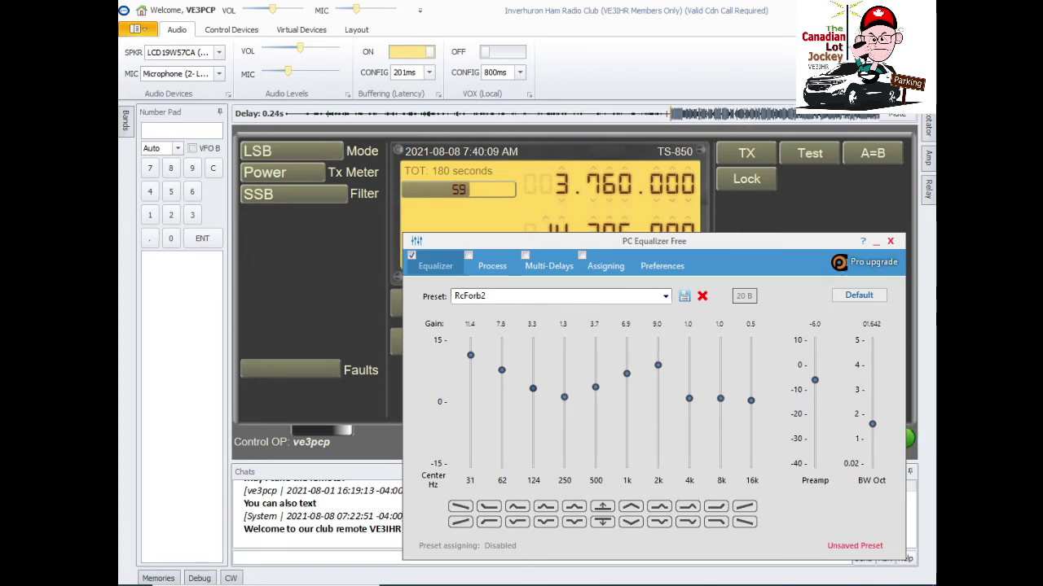
left_click_drag(533, 389, 533, 382)
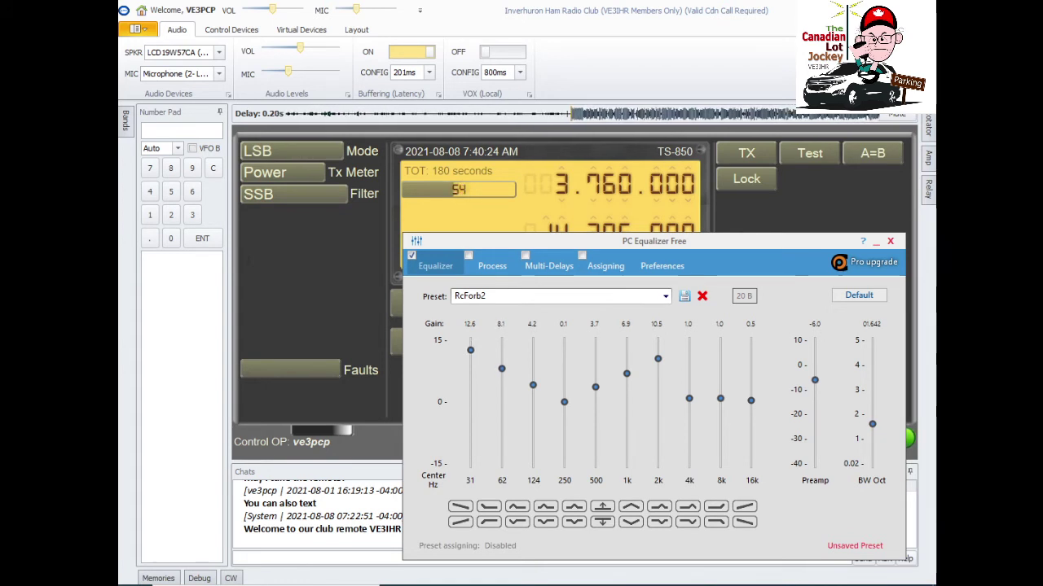
- Transmit from the radio console, lower the PC Equalizer Free preamp to -7.7 while on air, and end the transmission
left_click(747, 153)
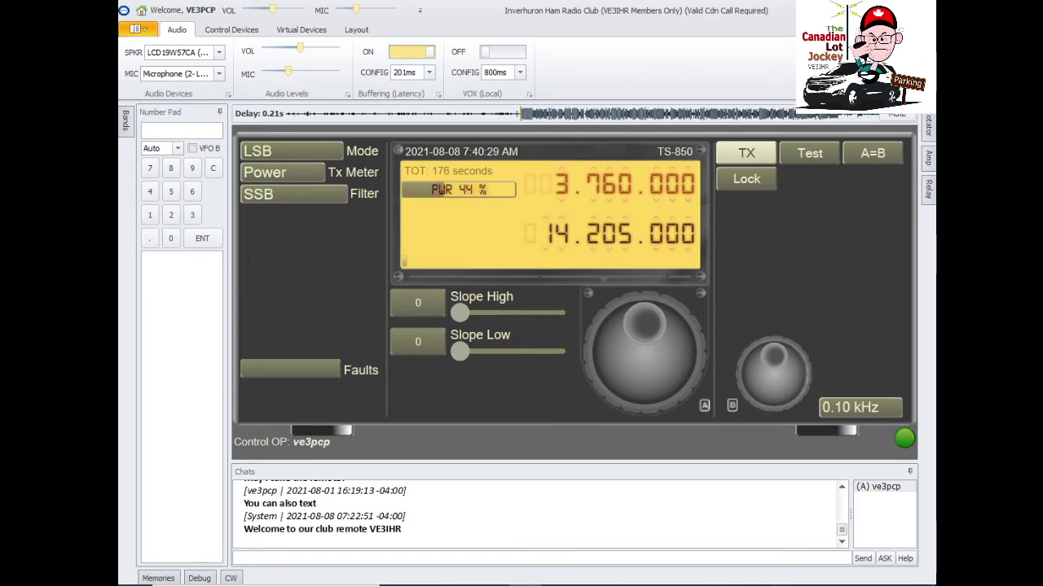
left_click(746, 585)
left_click(760, 571)
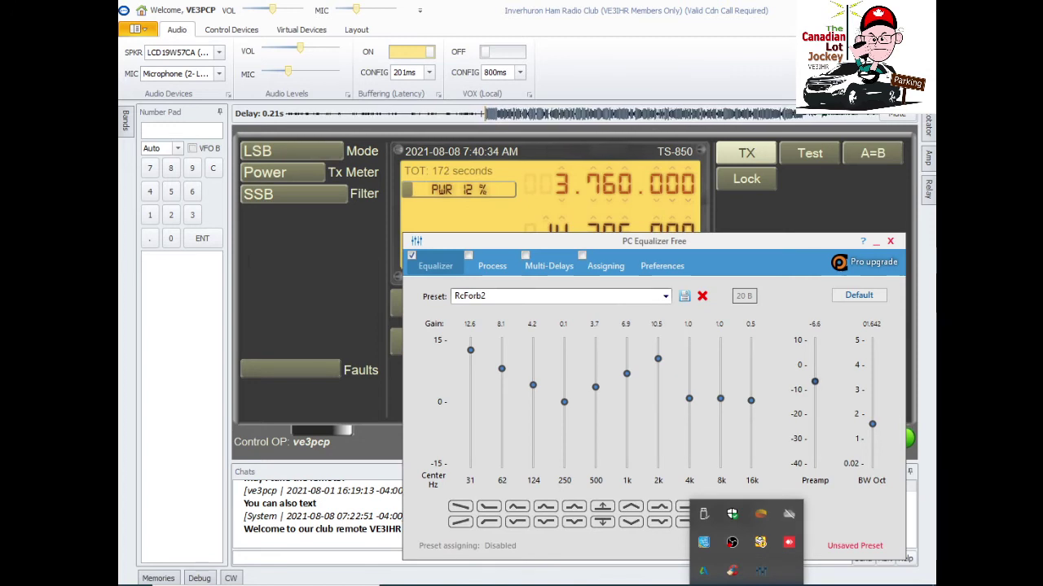
left_click_drag(815, 381, 814, 384)
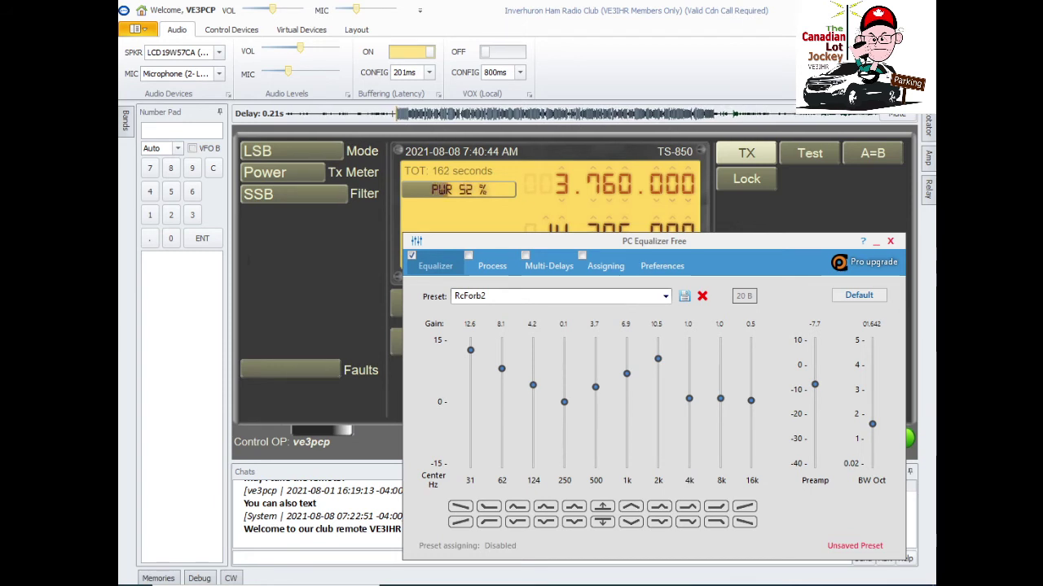
left_click(746, 153)
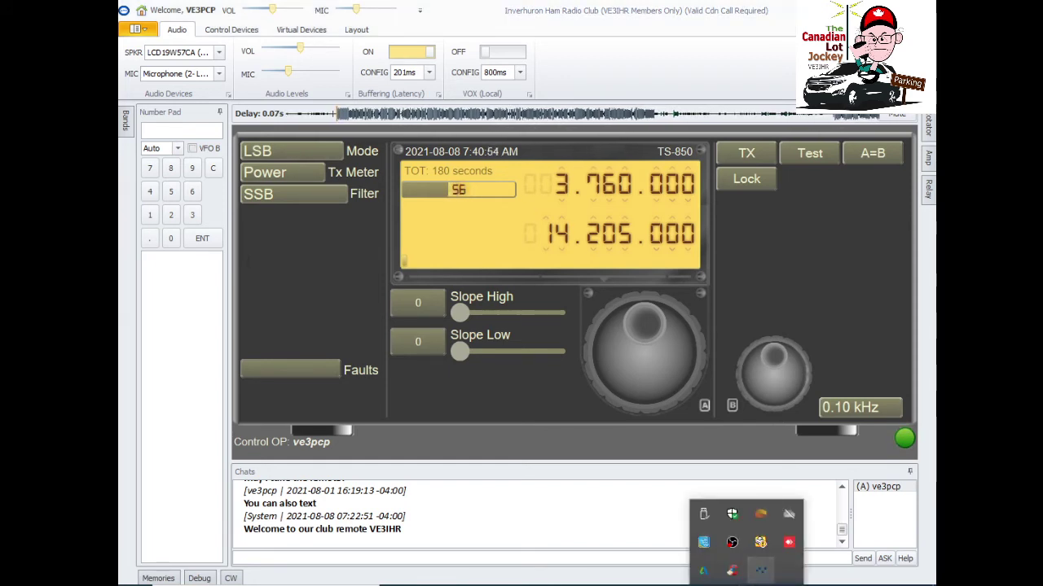
- Set the equalizer gains to 9.3 at 62 Hz, 6.6 at 124 Hz, 5.1 at 250 Hz and 5.2 at 500 Hz, and make a short test transmission
left_click(760, 570)
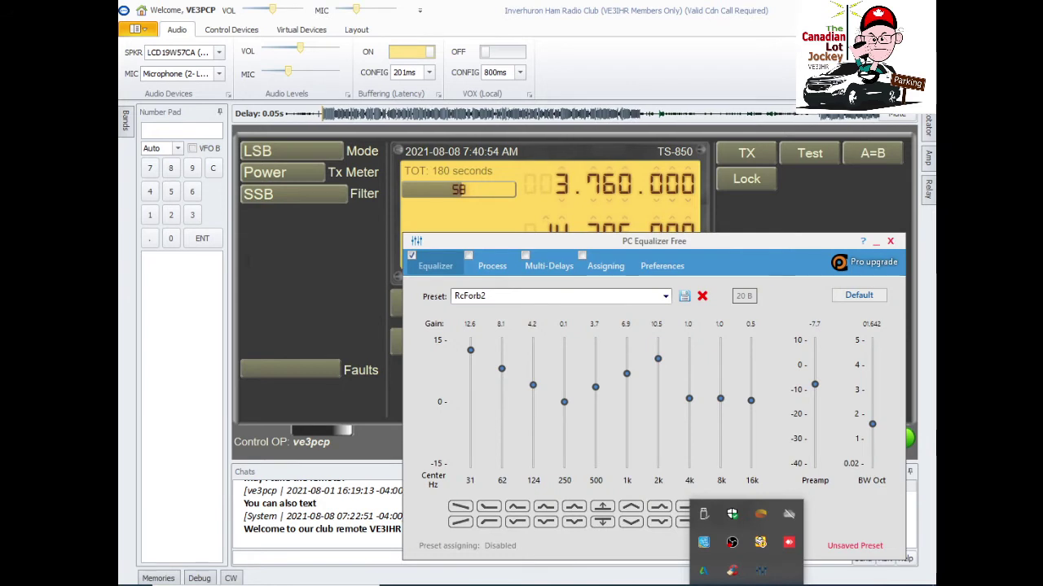
left_click_drag(532, 385, 595, 382)
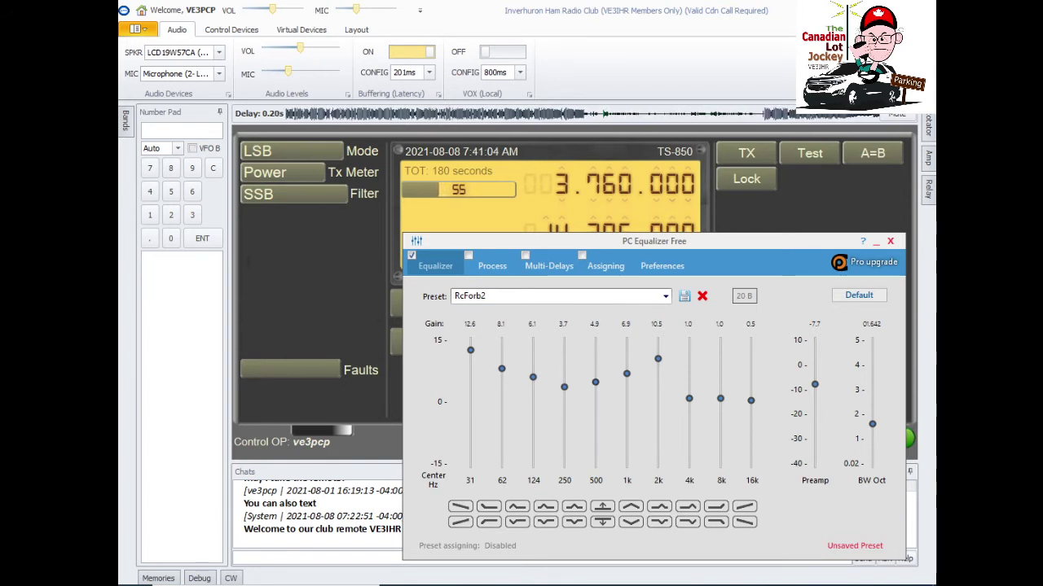
left_click_drag(533, 376, 501, 364)
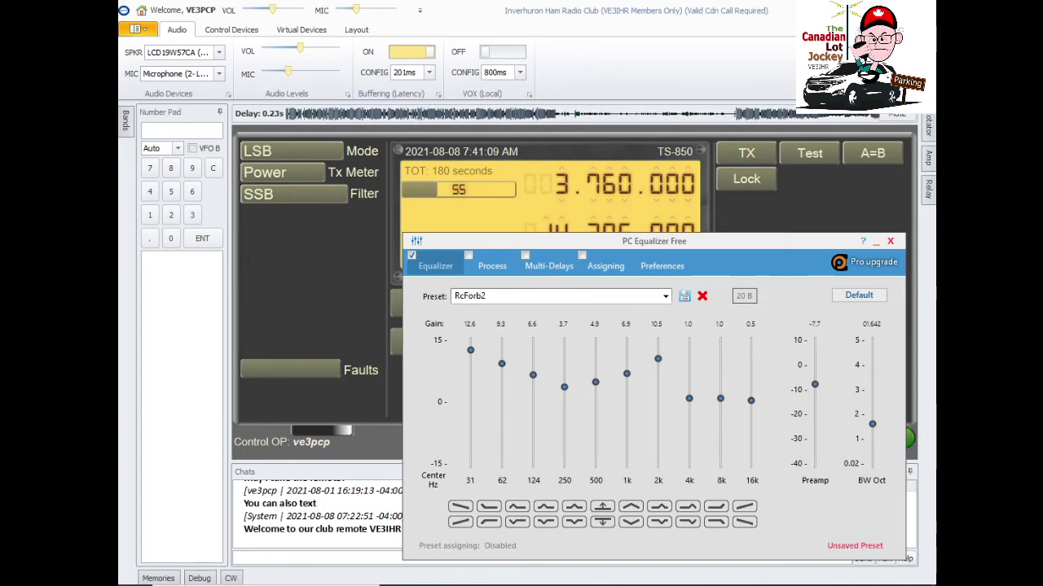
left_click_drag(563, 387, 596, 381)
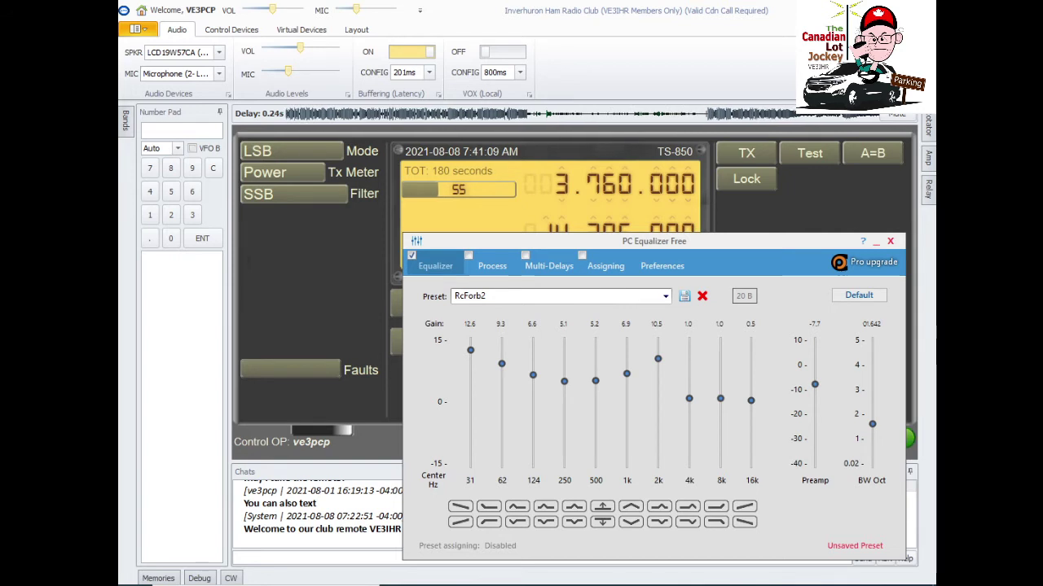
left_click(746, 153)
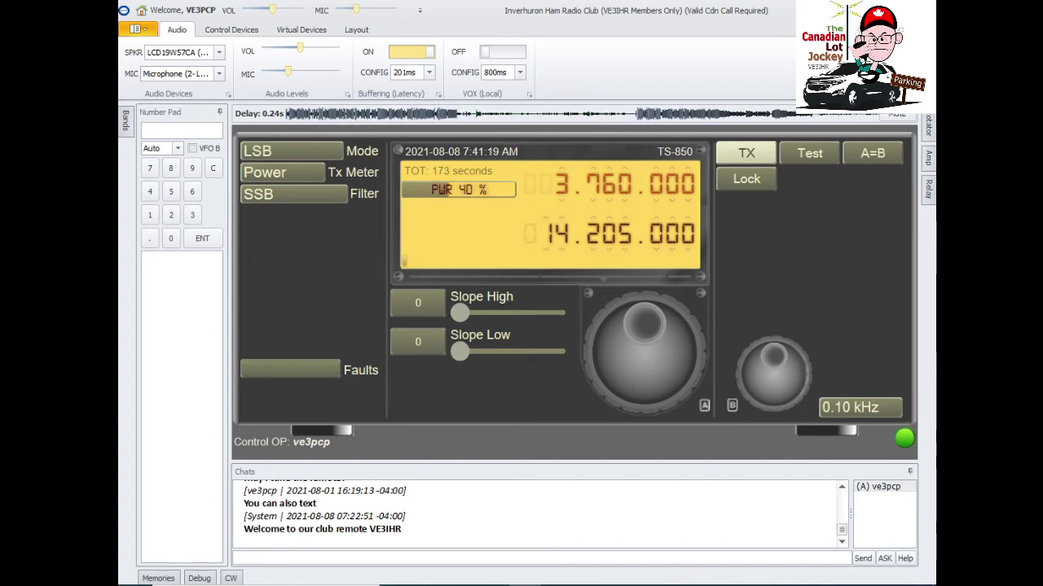
left_click(746, 153)
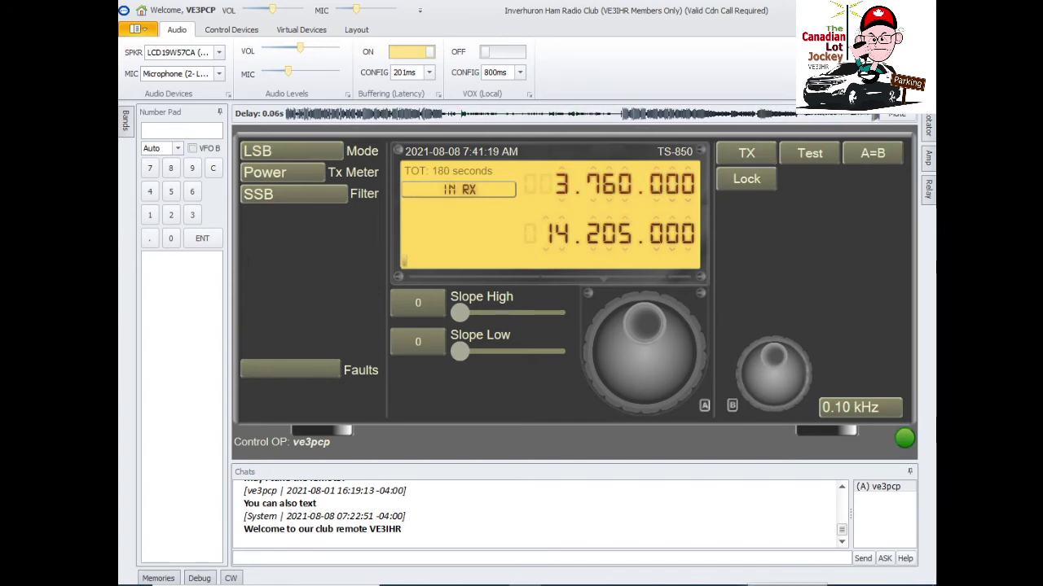
- In PC Equalizer Free, set 7.3 at 124 Hz, 5.6 at 250 Hz, 6.3 at 500 Hz and preamp -8.3, and make a test transmission
left_click(746, 585)
left_click(760, 570)
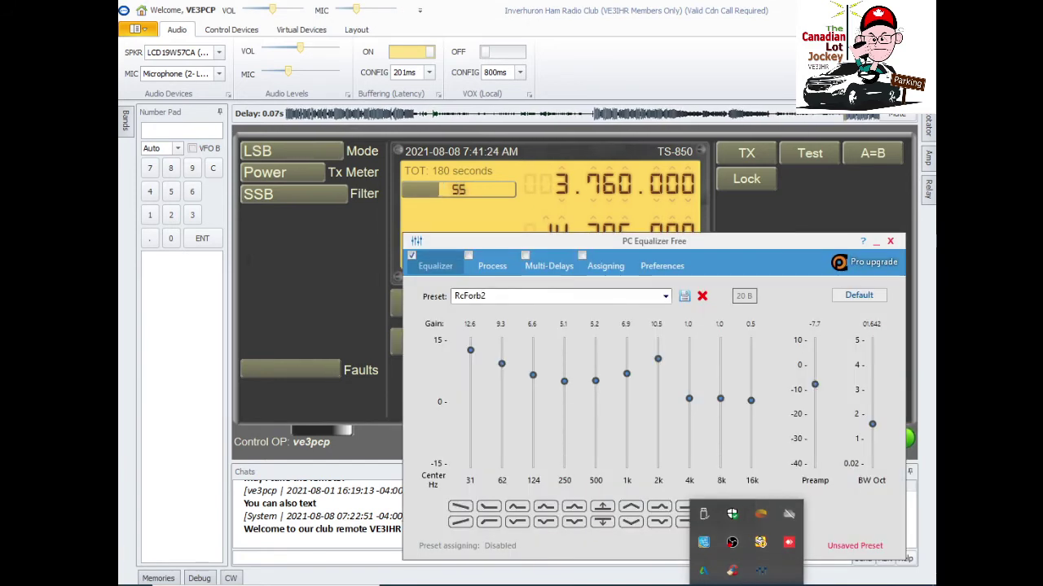
left_click_drag(532, 376, 533, 373)
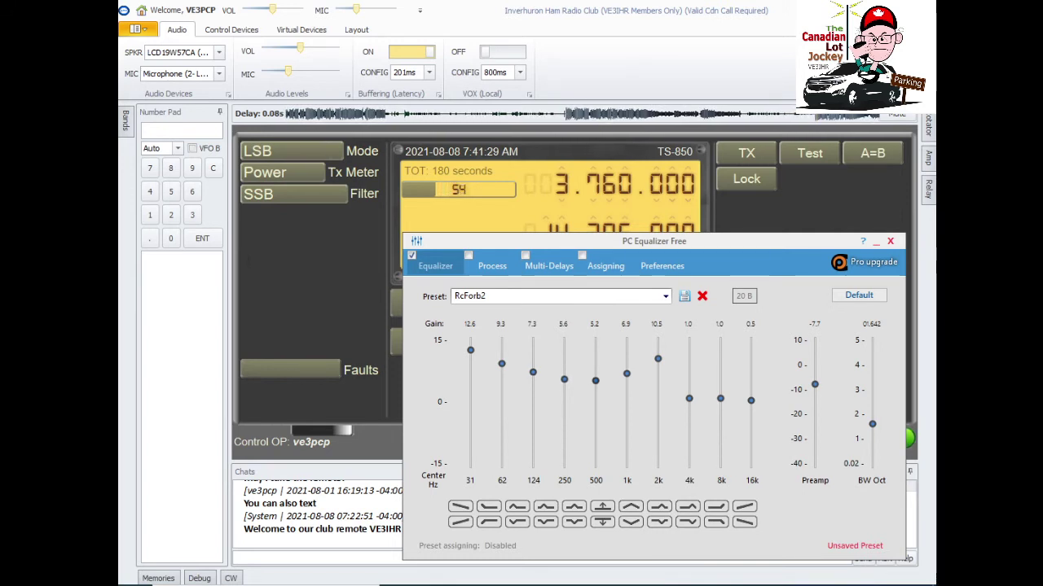
left_click(746, 153)
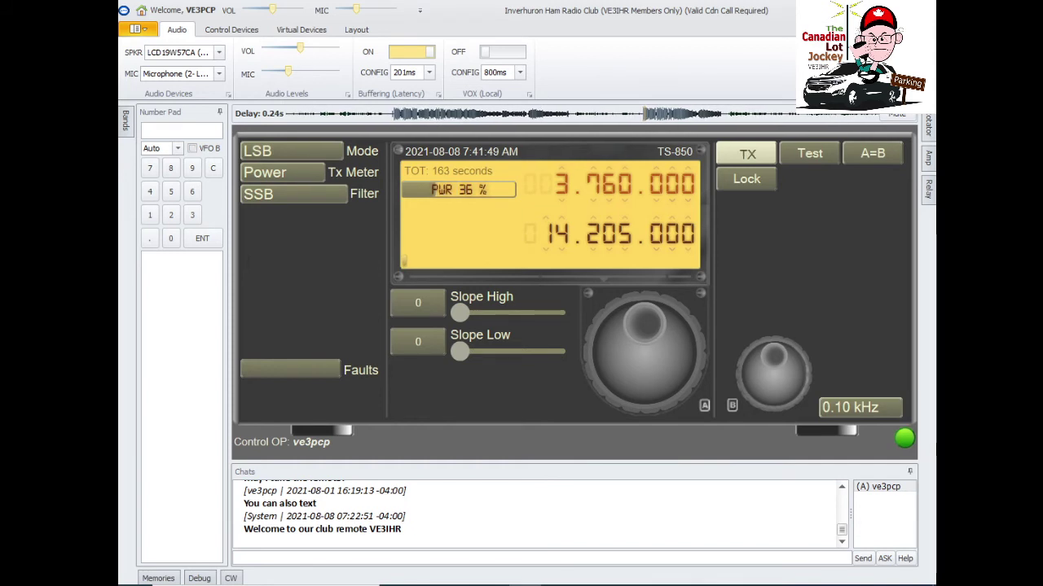
key("space")
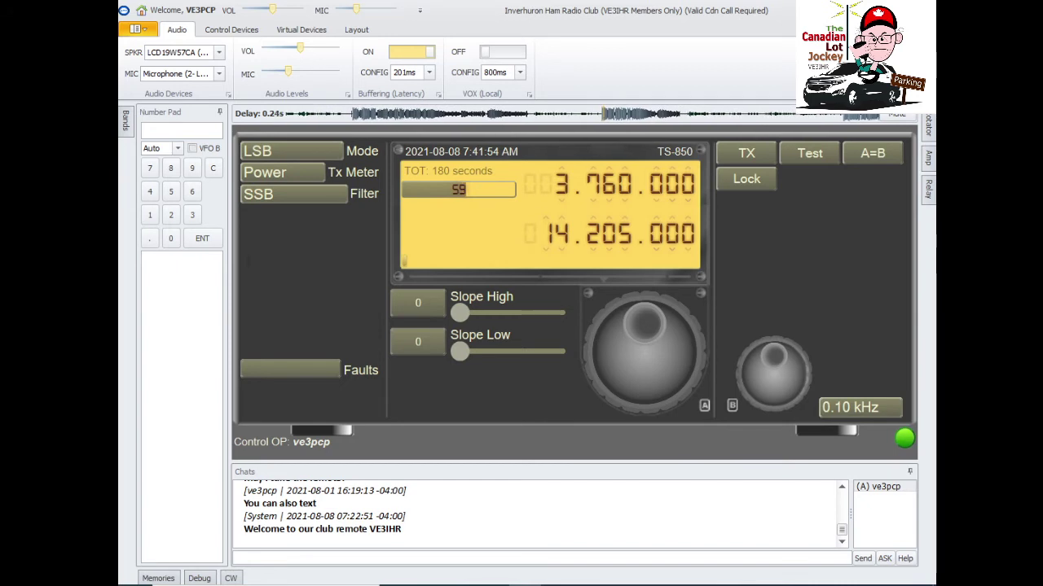
- Raise the equalizer gains to 14.5 at 31 Hz and 10.4 at 62 Hz, and make a test transmission from the radio console
left_click(746, 585)
left_click(760, 571)
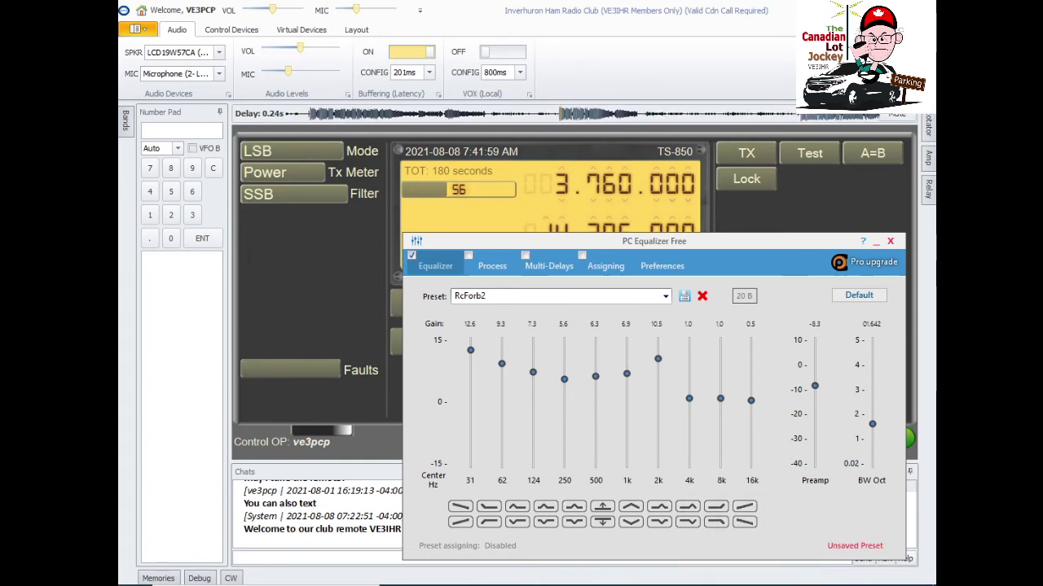
left_click_drag(470, 343, 501, 359)
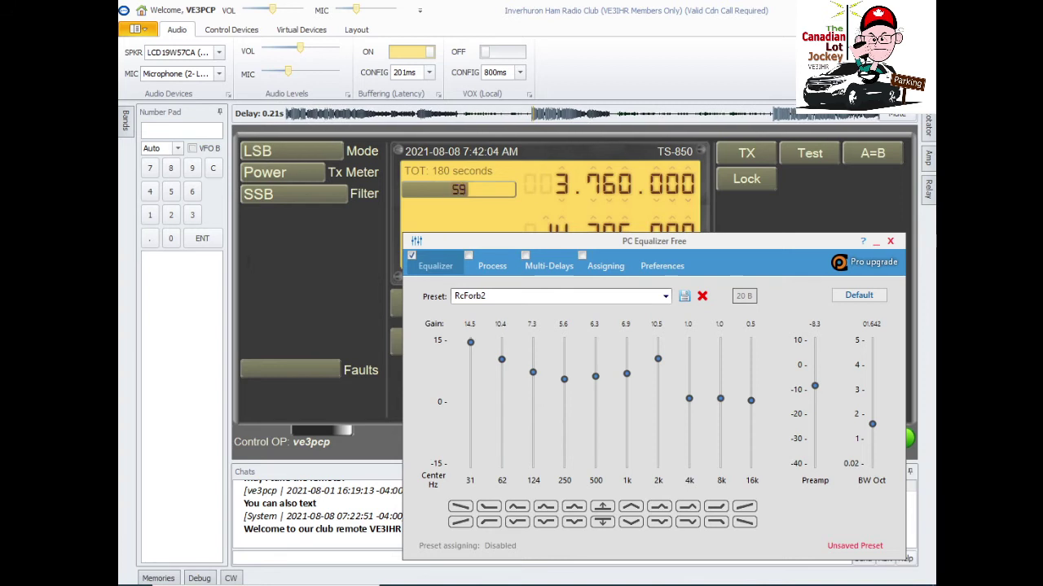
left_click(746, 153)
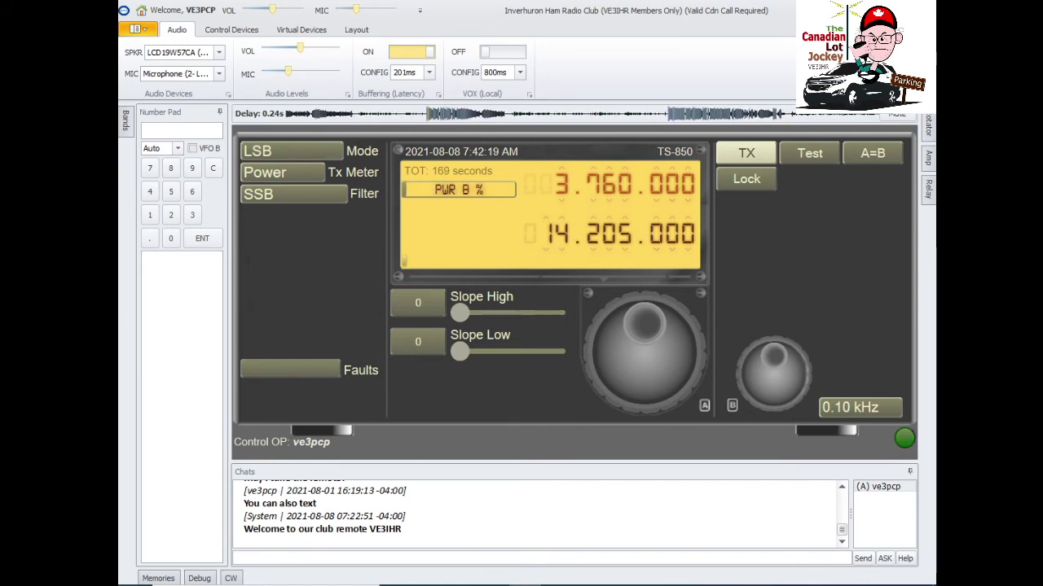
key("space")
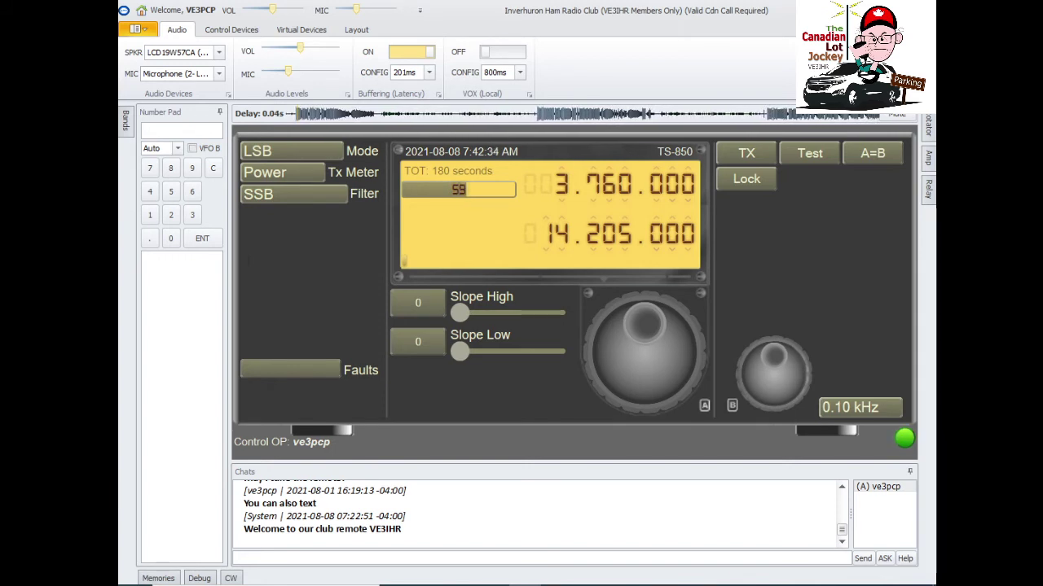
- Lower the equalizer gains to 12.3 at 31 Hz and 9.5 at 62 Hz, and make a short test transmission
left_click(746, 585)
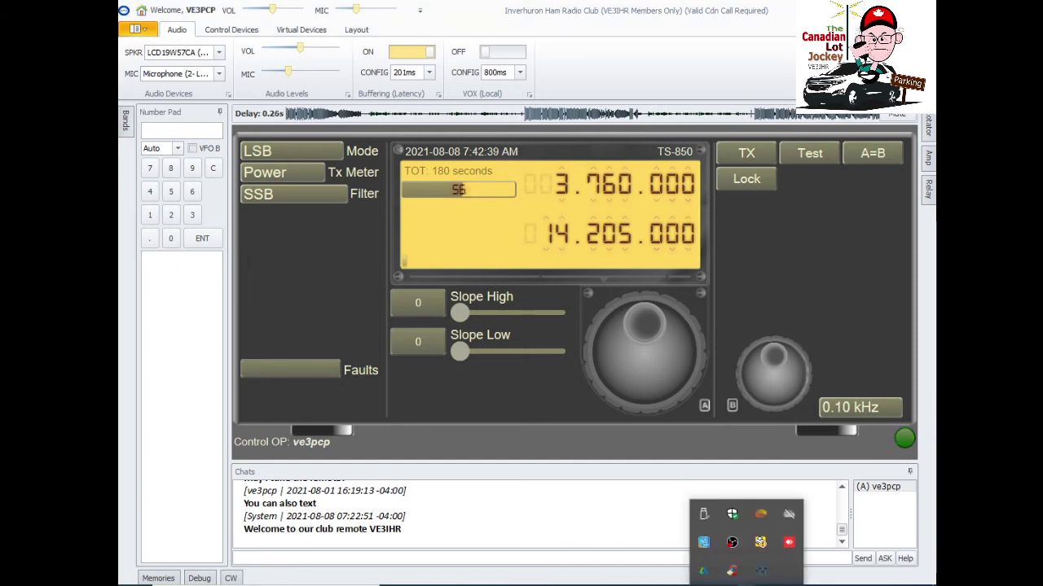
left_click(761, 571)
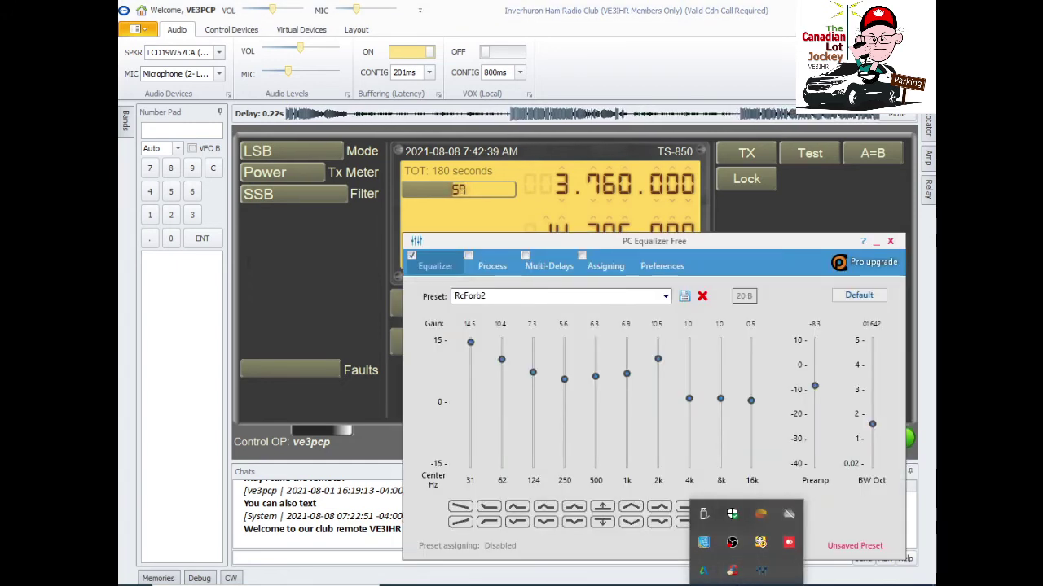
left_click_drag(470, 342, 502, 363)
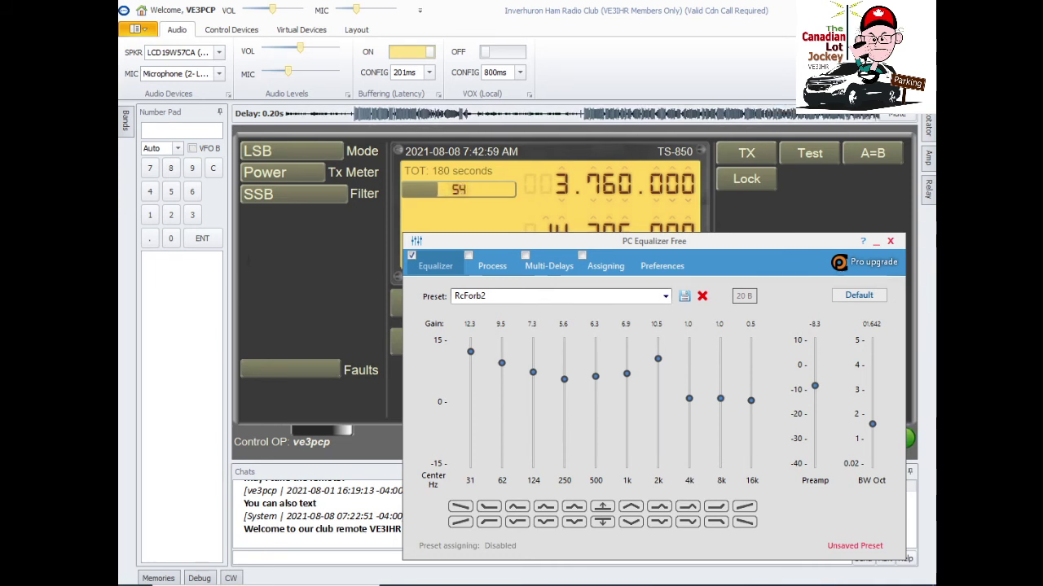
left_click(746, 153)
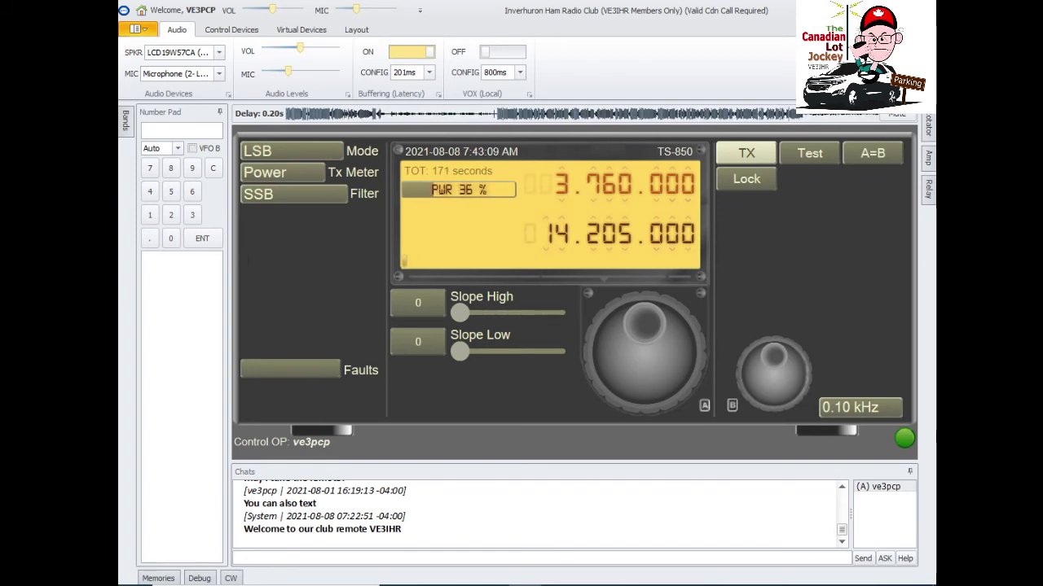
key("space")
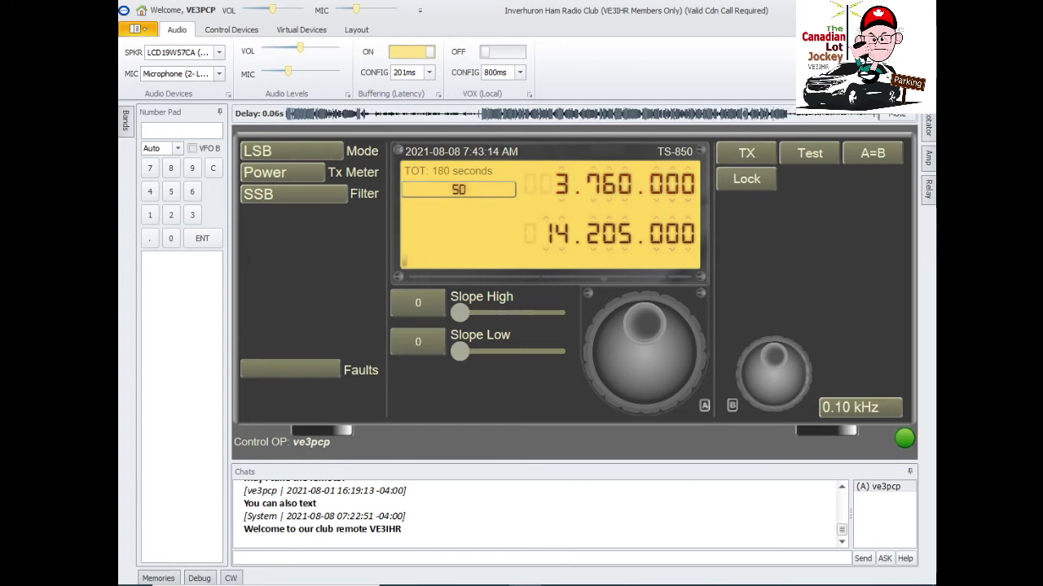
- Set the equalizer's 1k gain to 8.0 and save the settings, overwriting the existing RcForb2 preset
left_click(746, 585)
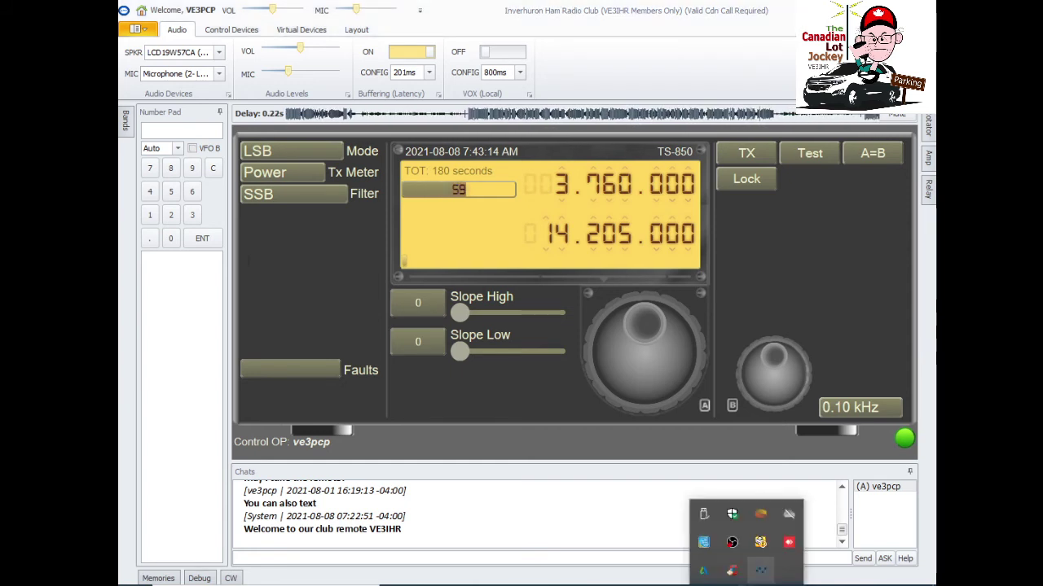
left_click(760, 571)
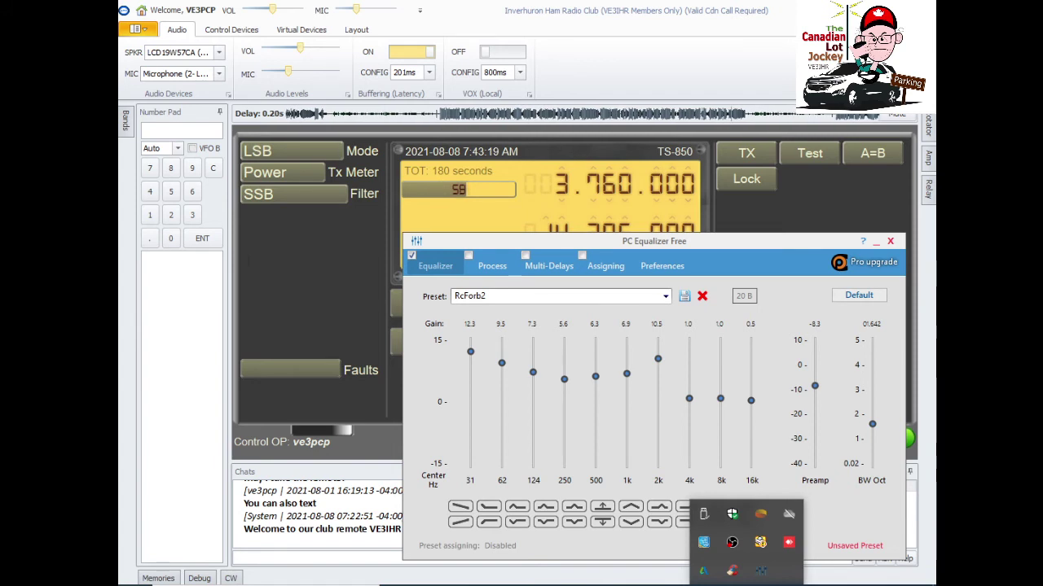
key("Escape")
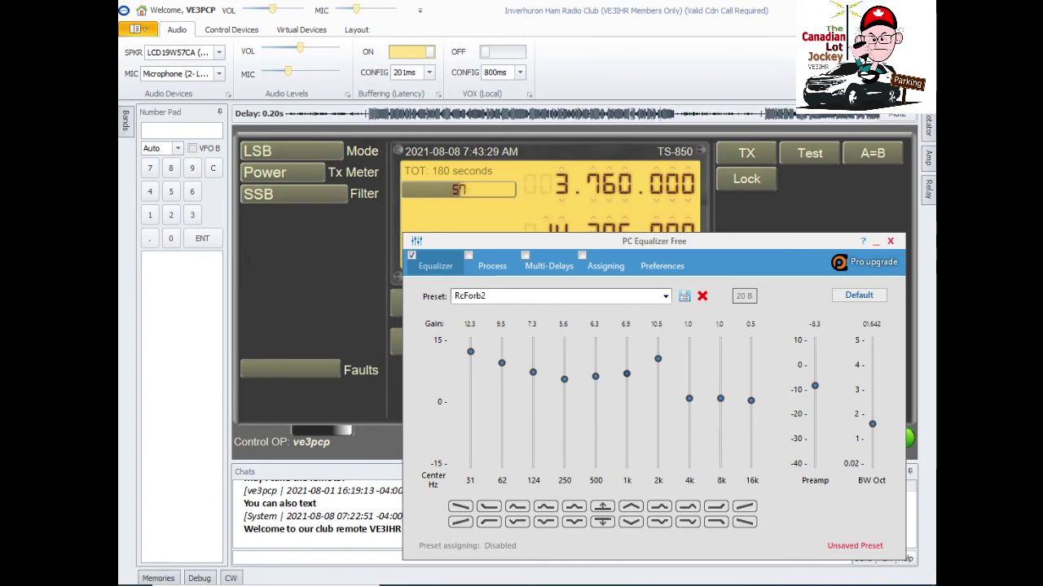
left_click_drag(627, 374, 626, 372)
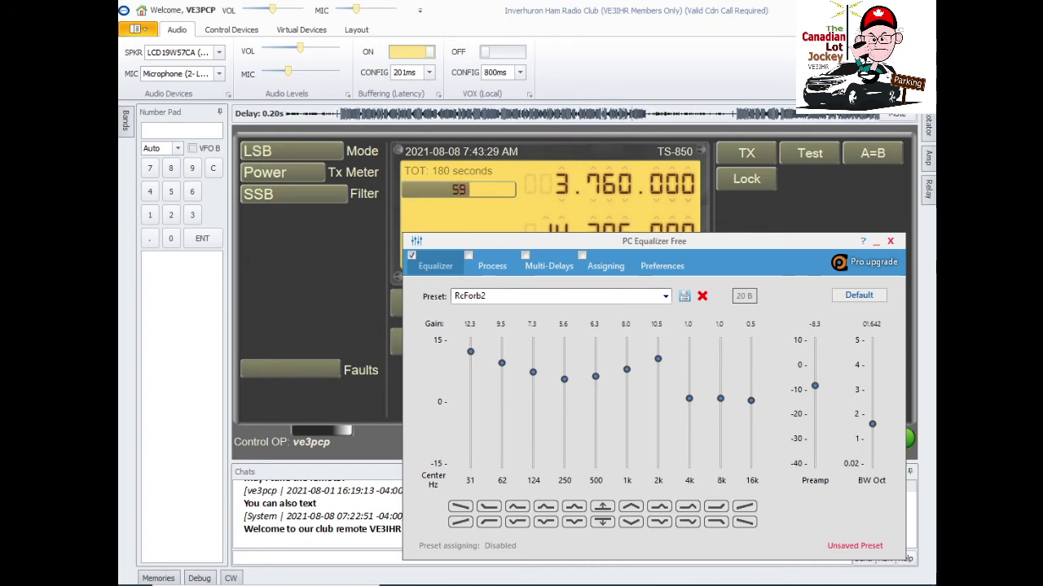
left_click(685, 296)
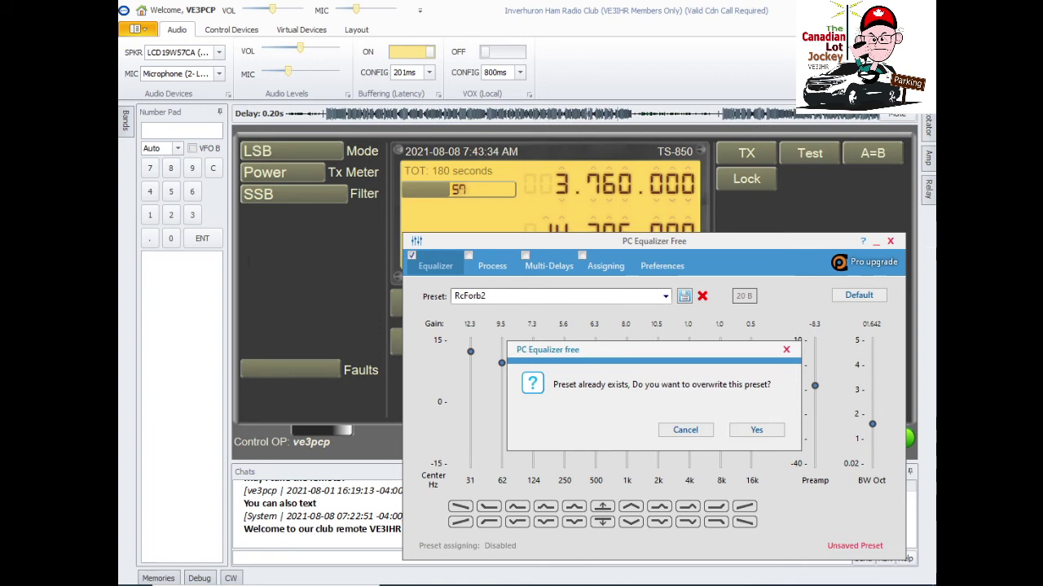
key("Return")
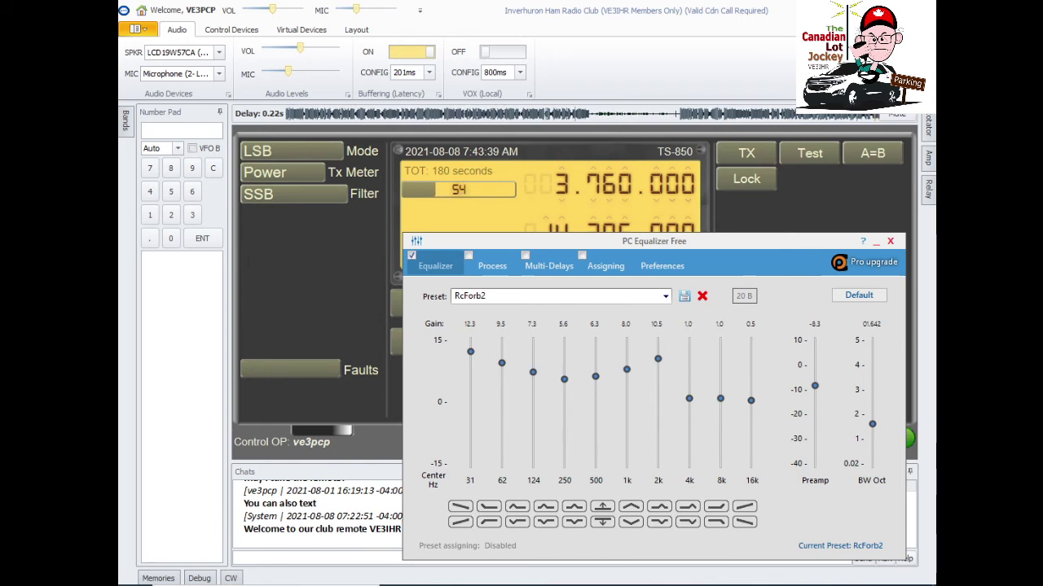
- Transmit from the radio console, lower the PC Equalizer Free preamp to -9.7 while on air, and end the transmission
left_click(746, 153)
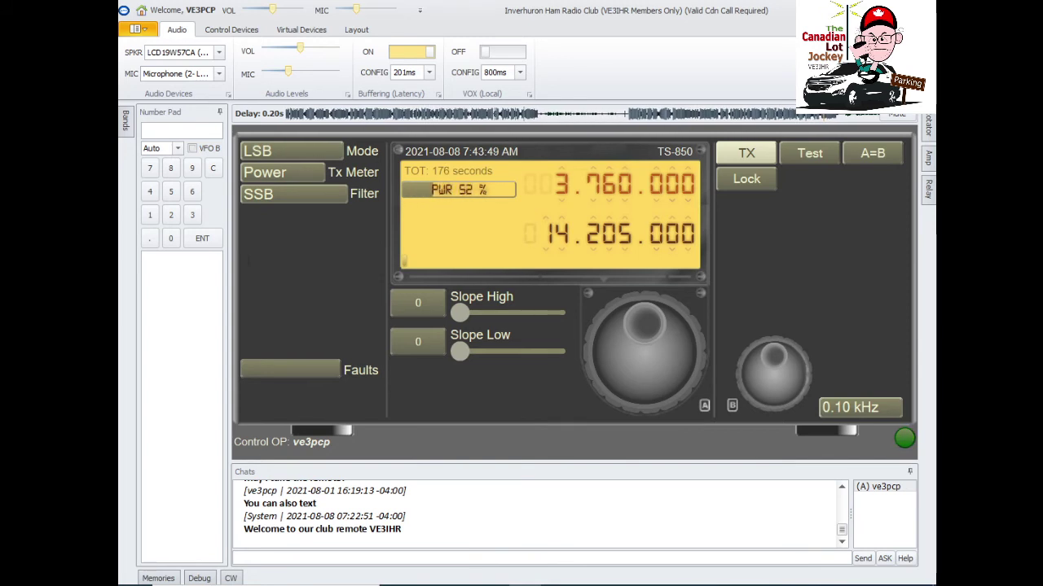
left_click(746, 585)
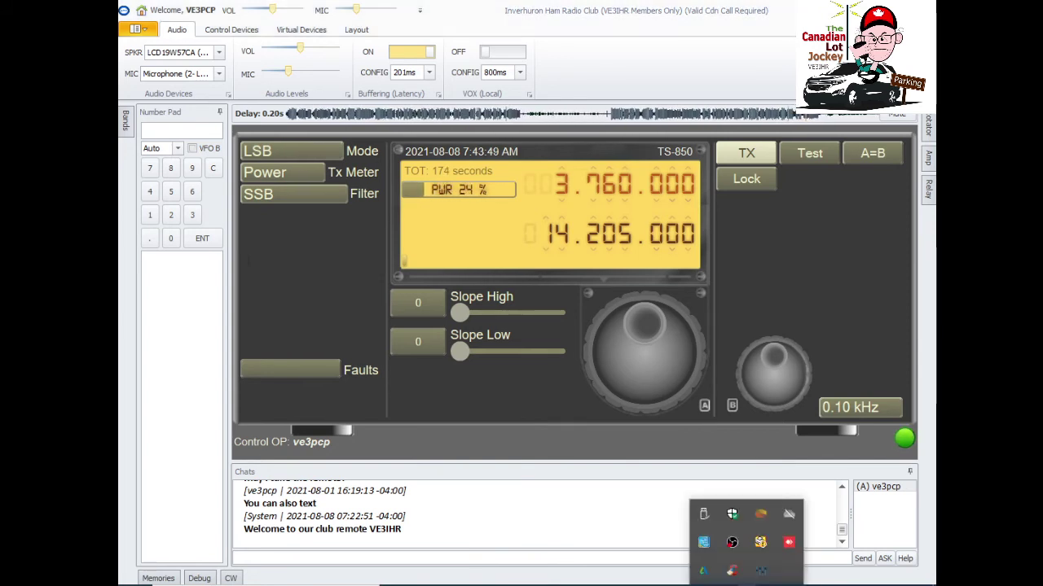
left_click(761, 570)
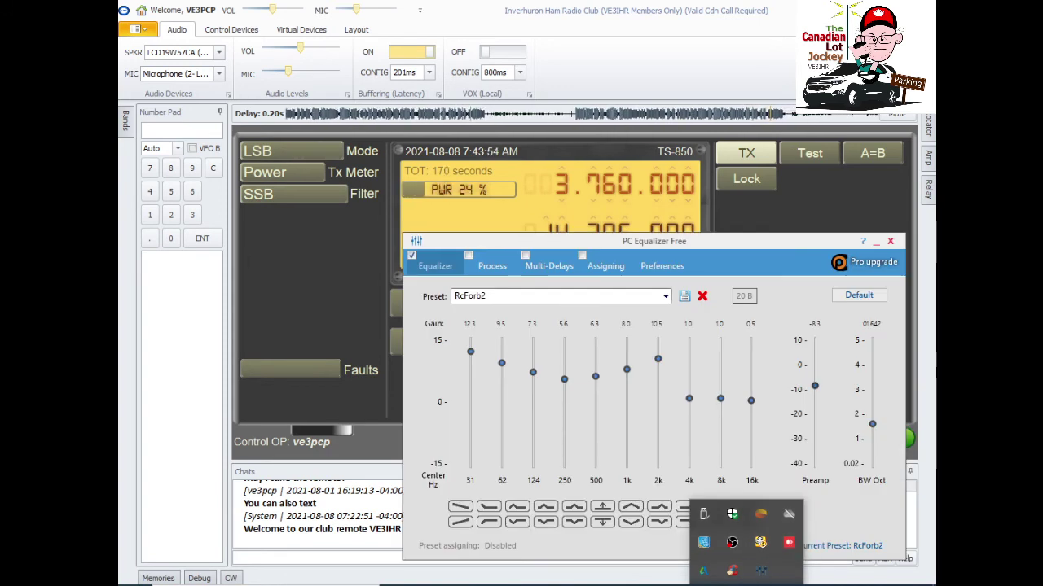
left_click_drag(814, 386, 815, 388)
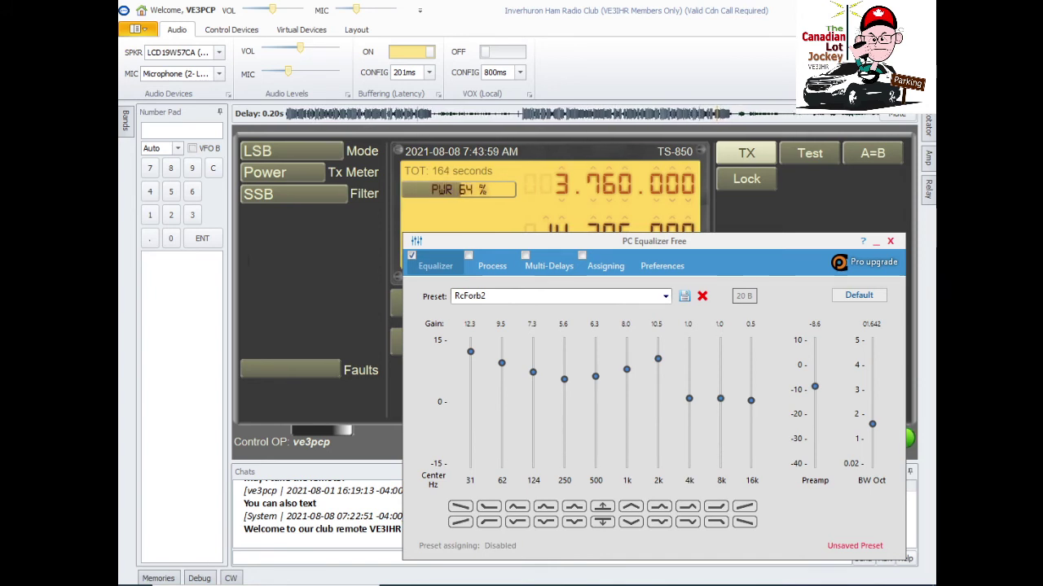
left_click_drag(815, 387, 815, 388)
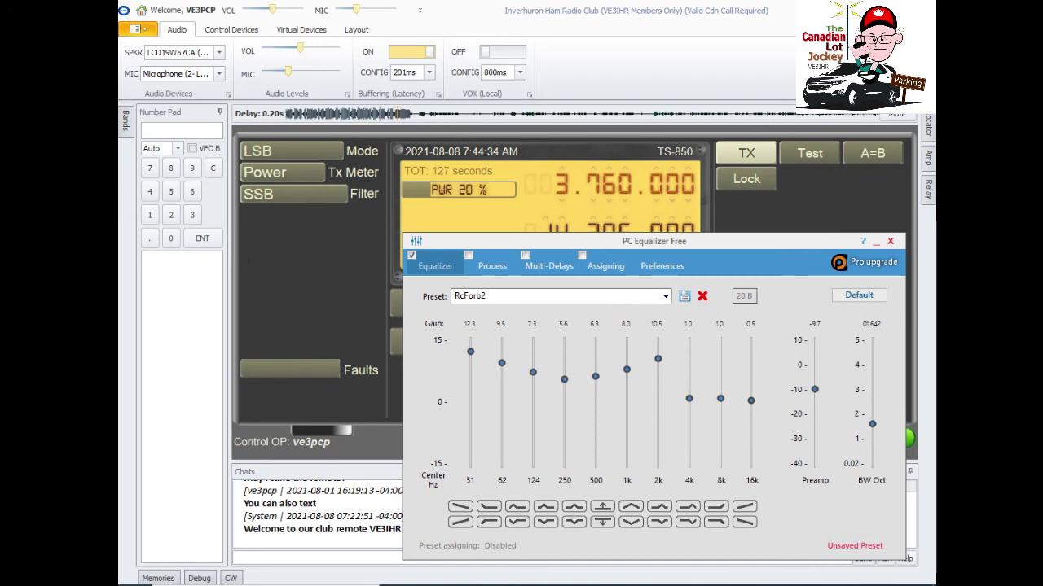
left_click(746, 153)
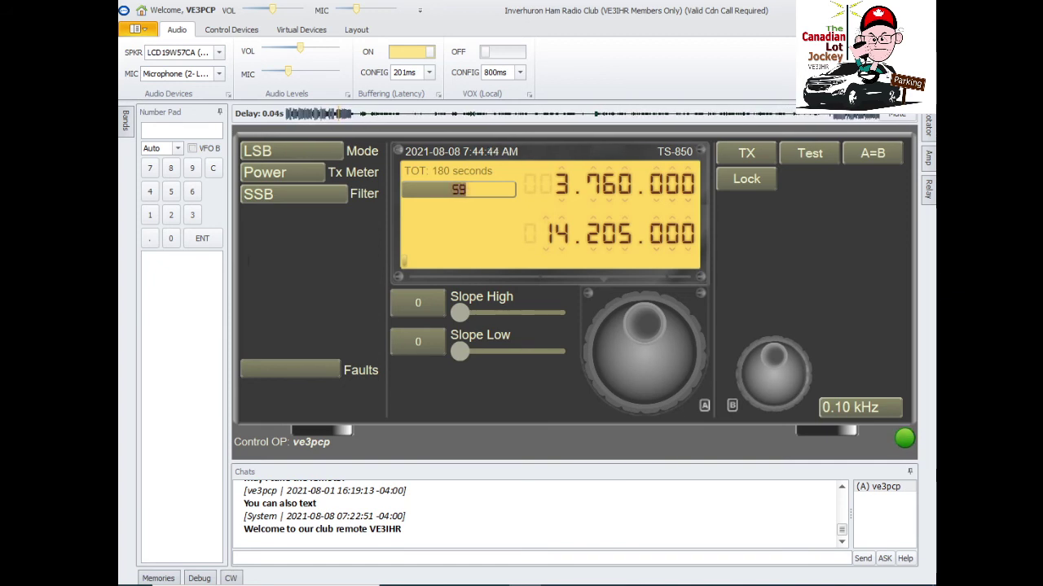
- Switch to the RCForb server and lower the Volume (TX Audio Output) to 14% in its global server configuration
key("alt+F4")
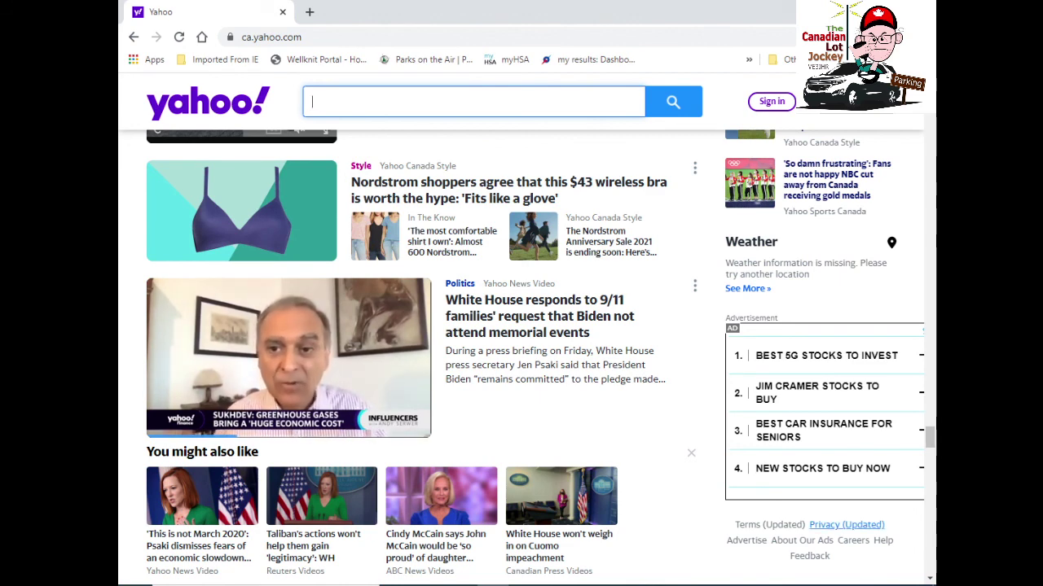
key("alt+Tab")
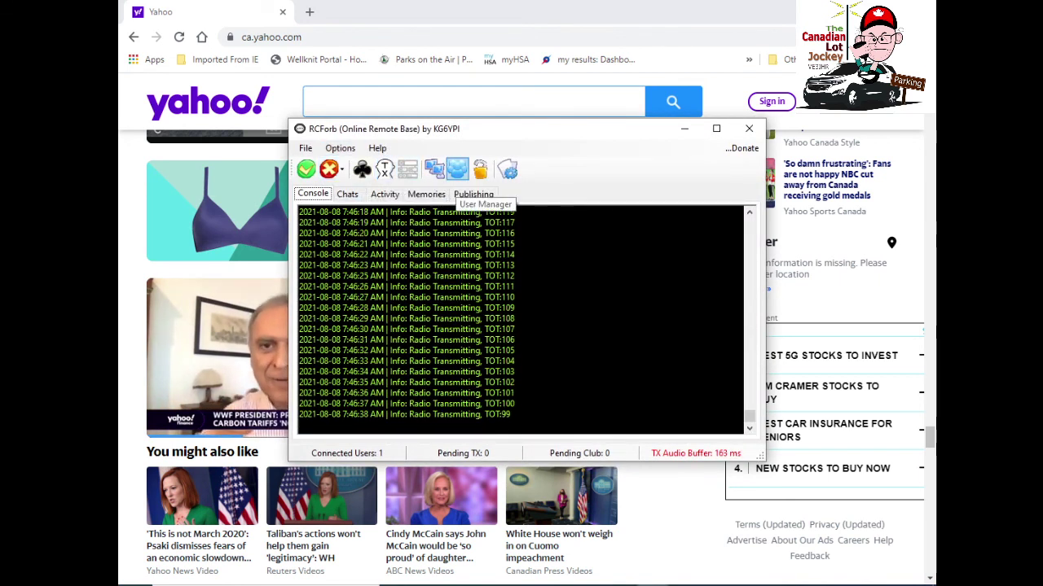
left_click(339, 149)
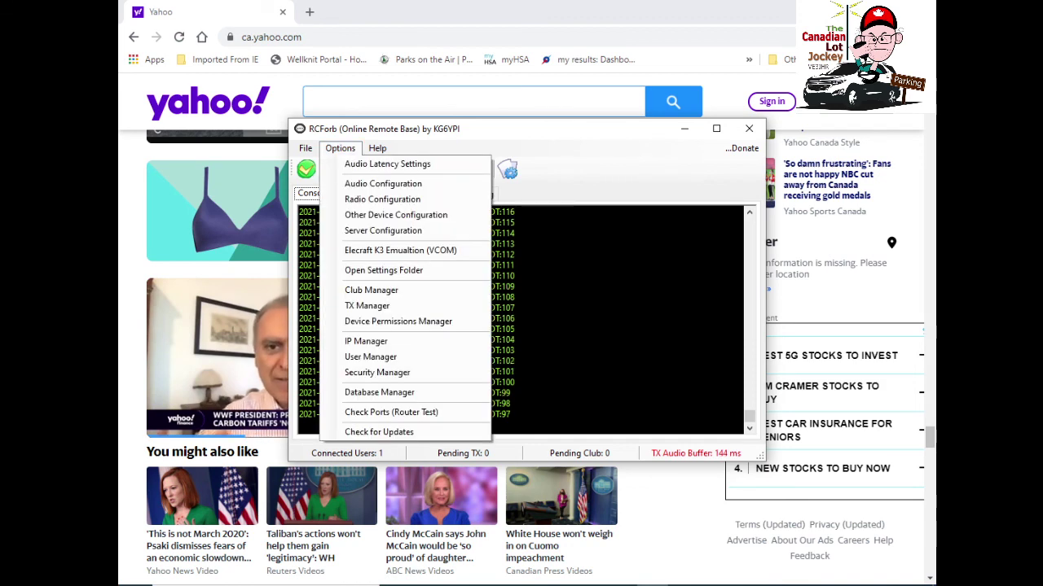
left_click(383, 230)
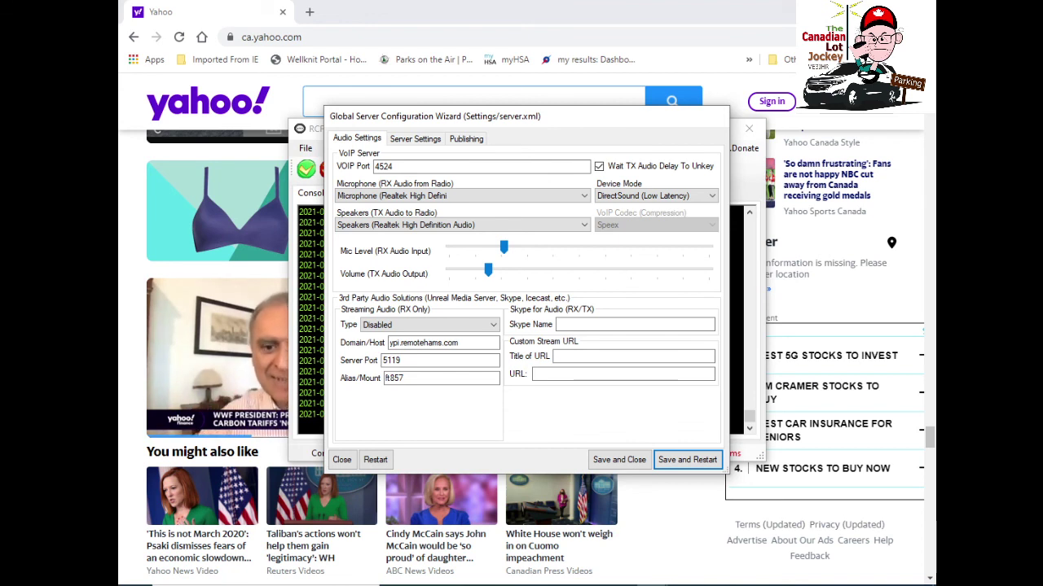
left_click_drag(488, 270, 485, 269)
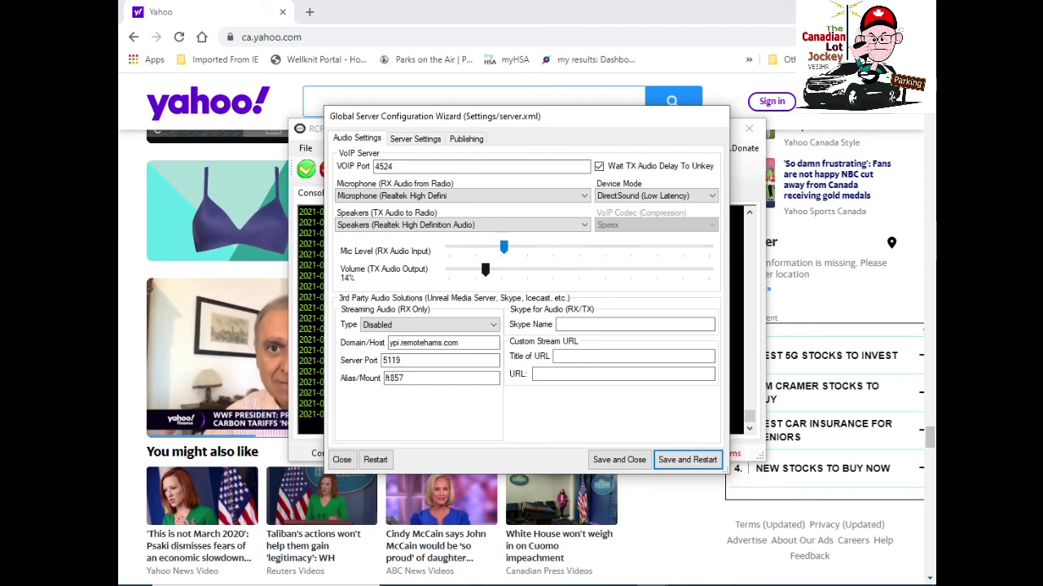